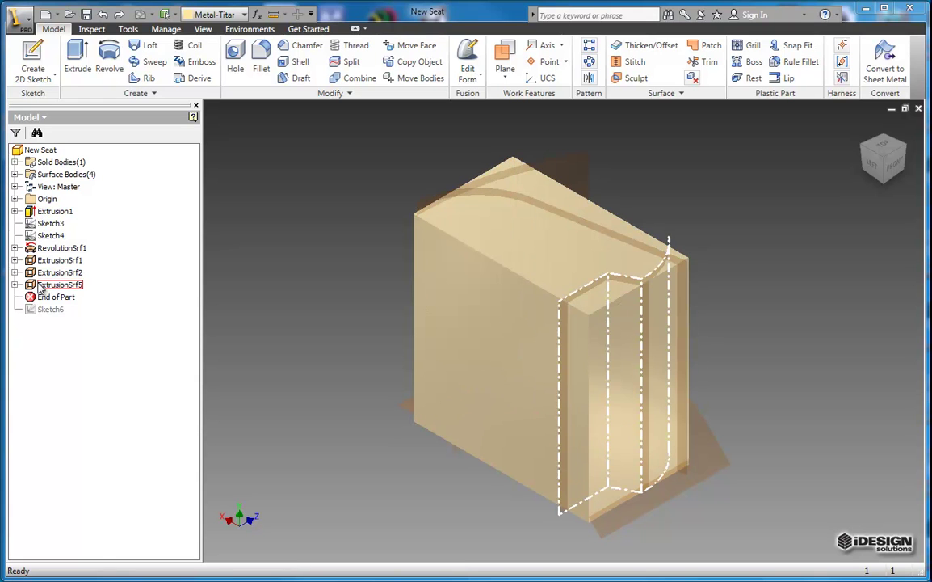
Examine the revolved and extruded surface features, their sketches and the base block extrusion of the seat part
{"action": "left_click", "coordinate": [15, 285]}
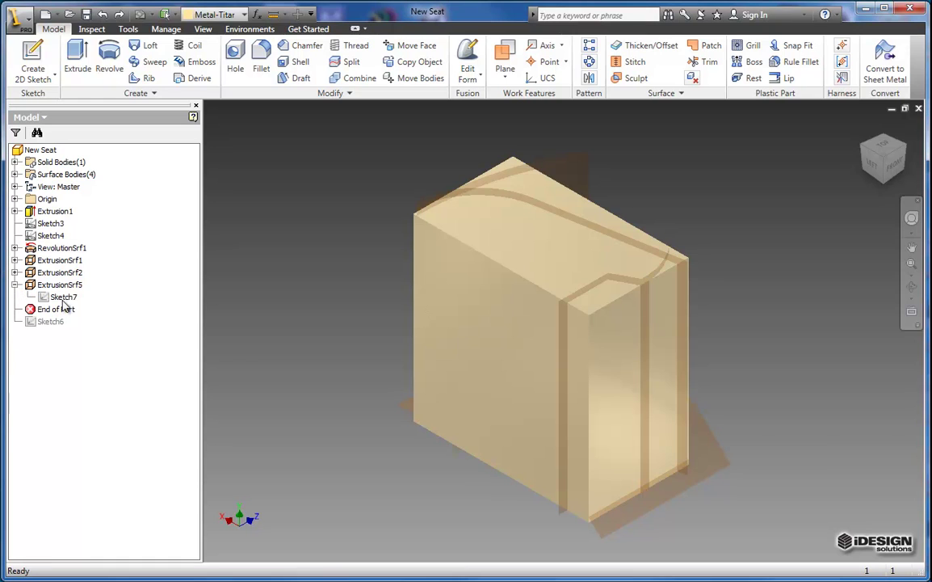
{"action": "left_click", "coordinate": [15, 284]}
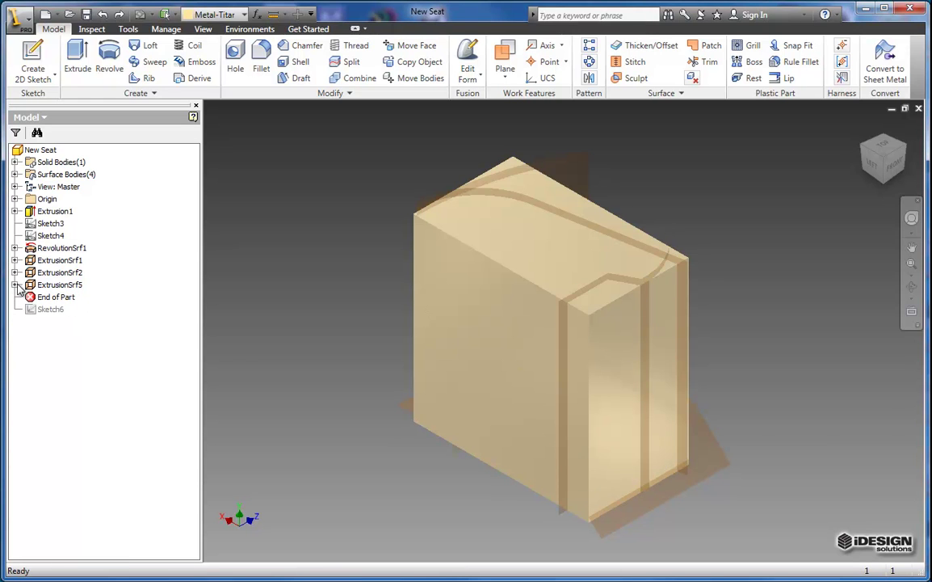
{"action": "left_click", "coordinate": [15, 272]}
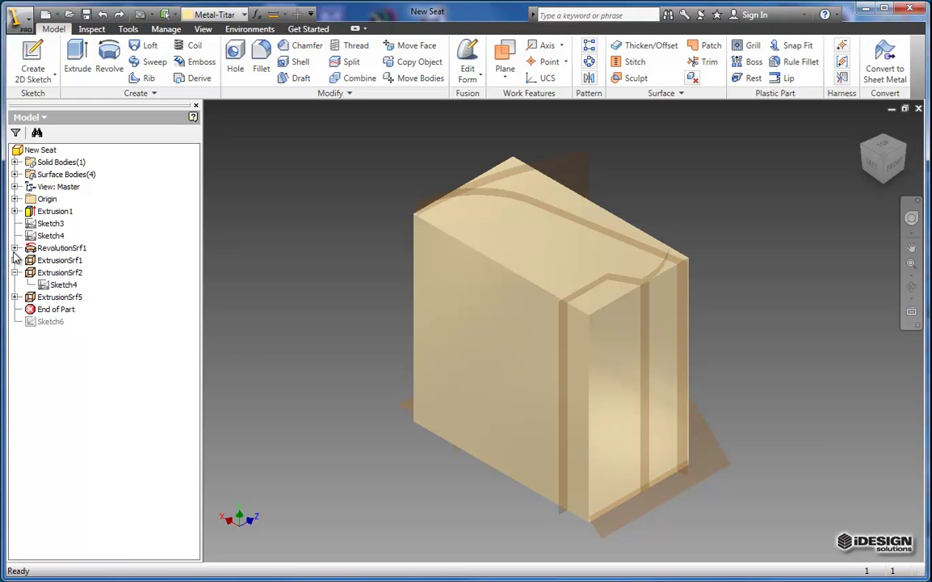
{"action": "left_click", "coordinate": [15, 248]}
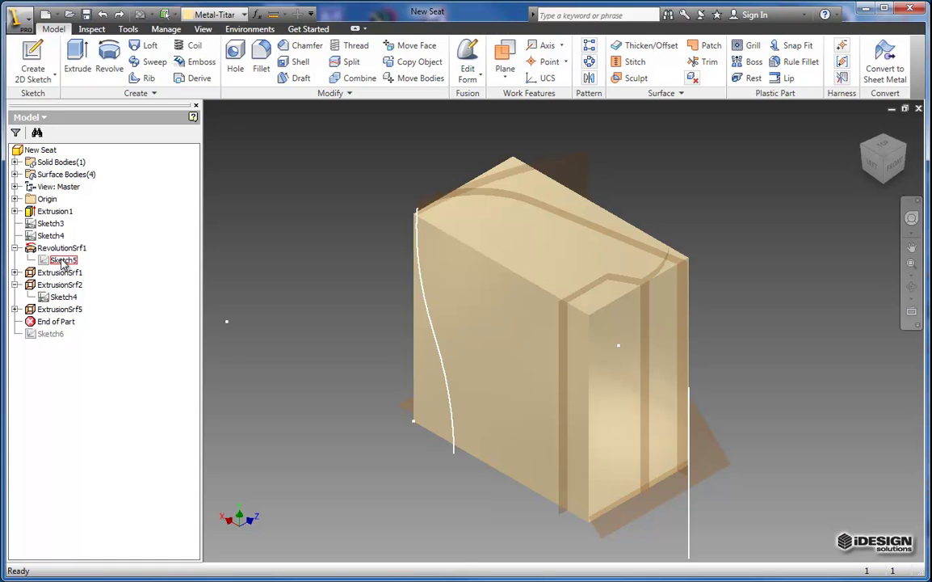
{"action": "left_click", "coordinate": [14, 248]}
{"action": "left_click", "coordinate": [14, 272]}
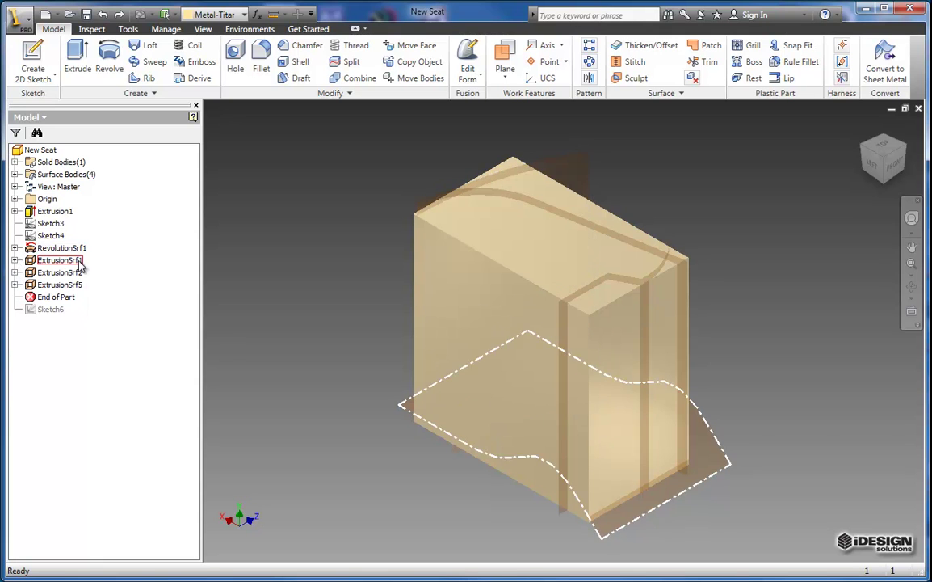
{"action": "middle_click_drag", "start_coordinate": [331, 302], "coordinate": [296, 302]}
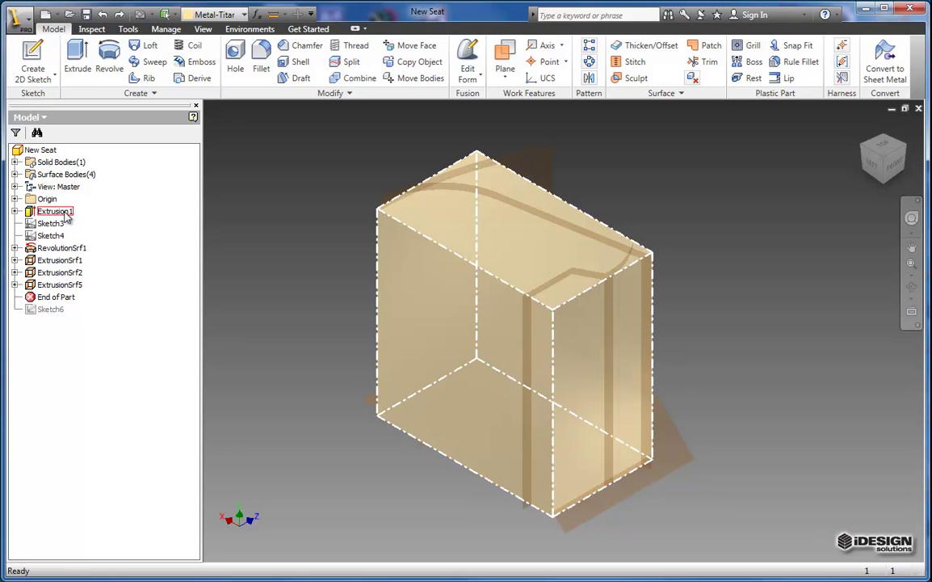
{"action": "middle_click_drag", "start_coordinate": [576, 308], "coordinate": [587, 303]}
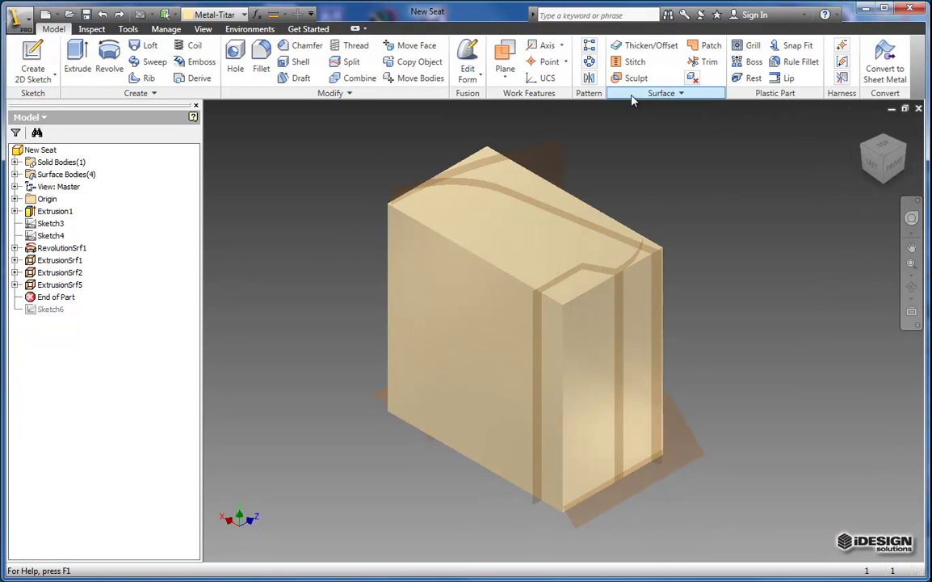
Begin a material-removing Sculpt on the block, choosing RevolutionSrf1, ExtrusionSrf1 and ExtrusionSrf2 as its bounding surfaces
{"action": "left_click", "coordinate": [636, 77]}
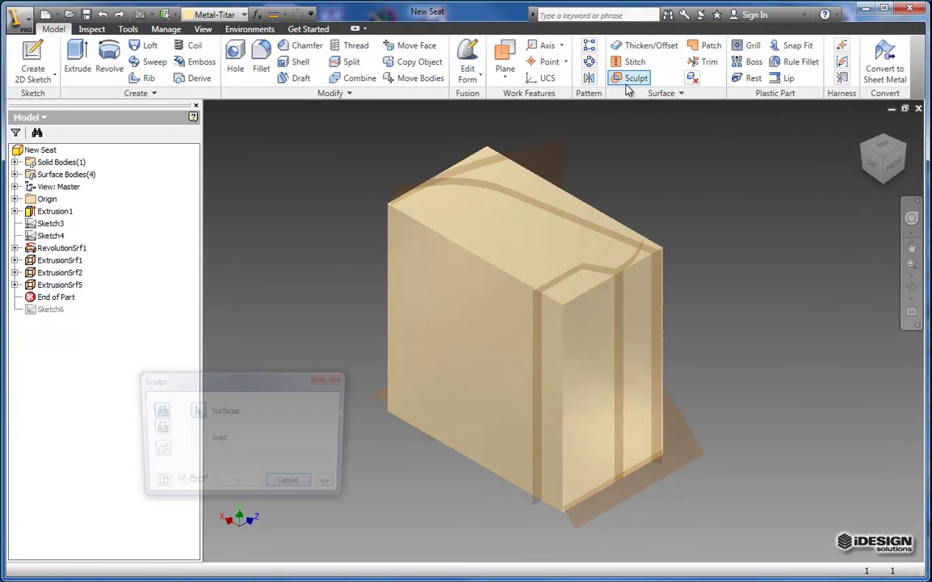
{"action": "left_click", "coordinate": [158, 430]}
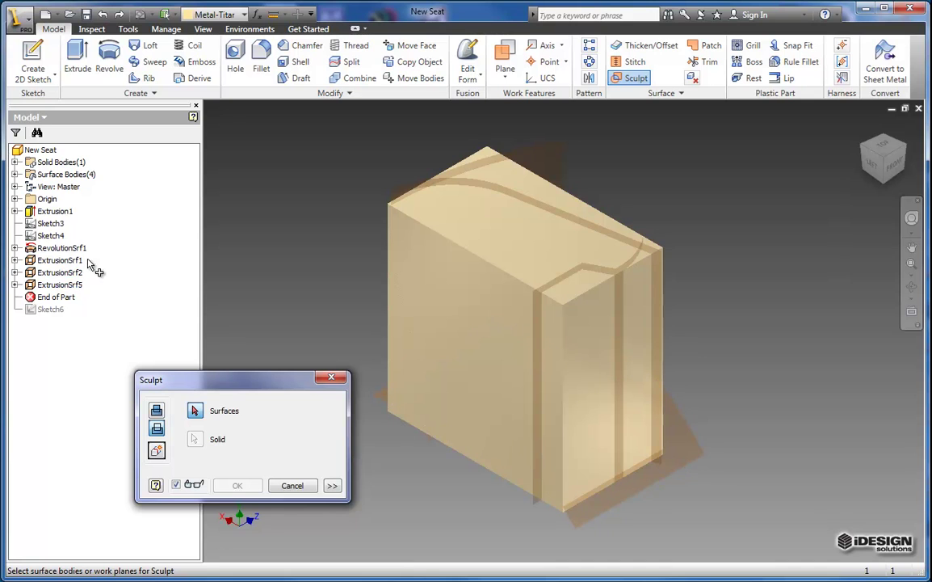
{"action": "left_click", "coordinate": [63, 248]}
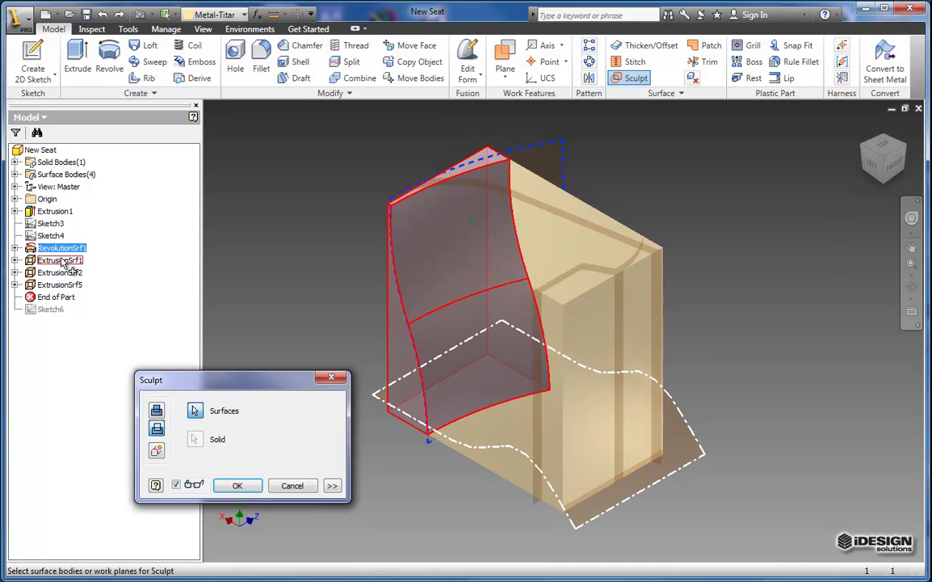
{"action": "left_click", "coordinate": [62, 261]}
{"action": "left_click", "coordinate": [65, 273]}
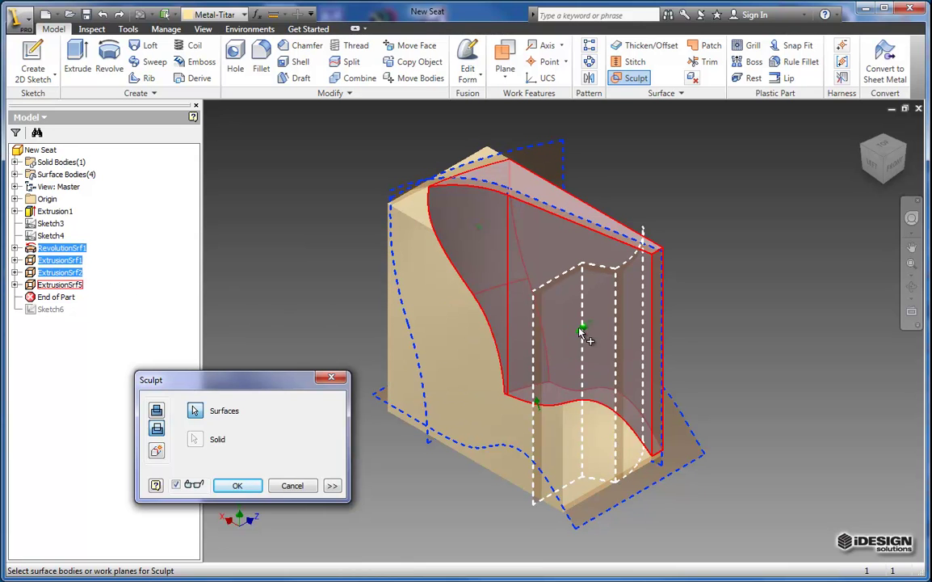
Add ExtrusionSrf5 to the sculpt surfaces and complete the cut that hollows out the seat interior
{"action": "scroll", "coordinate": [583, 332], "scroll_direction": "down", "scroll_amount": 5}
{"action": "scroll", "coordinate": [579, 328], "scroll_direction": "up", "scroll_amount": 3}
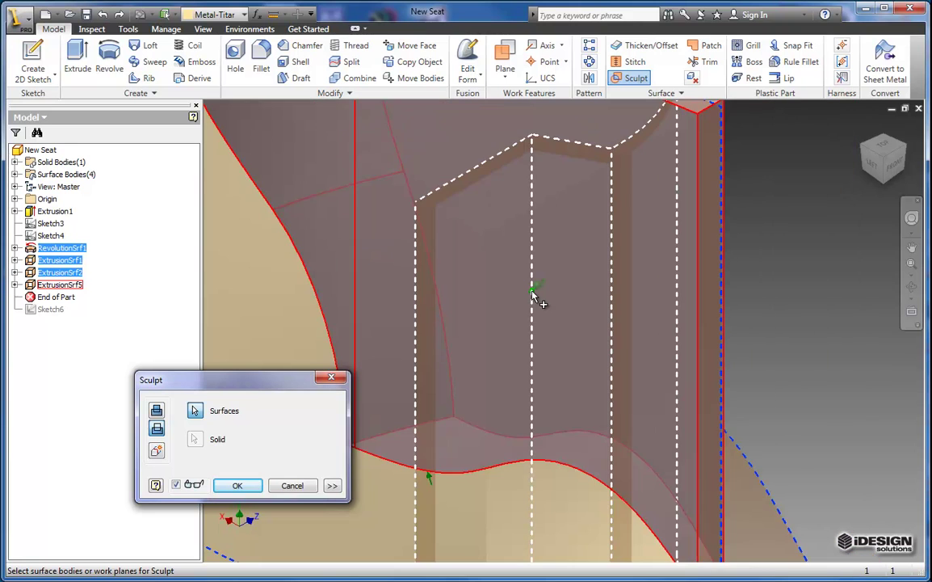
{"action": "scroll", "coordinate": [532, 297], "scroll_direction": "up", "scroll_amount": 3}
{"action": "scroll", "coordinate": [529, 295], "scroll_direction": "up", "scroll_amount": 3}
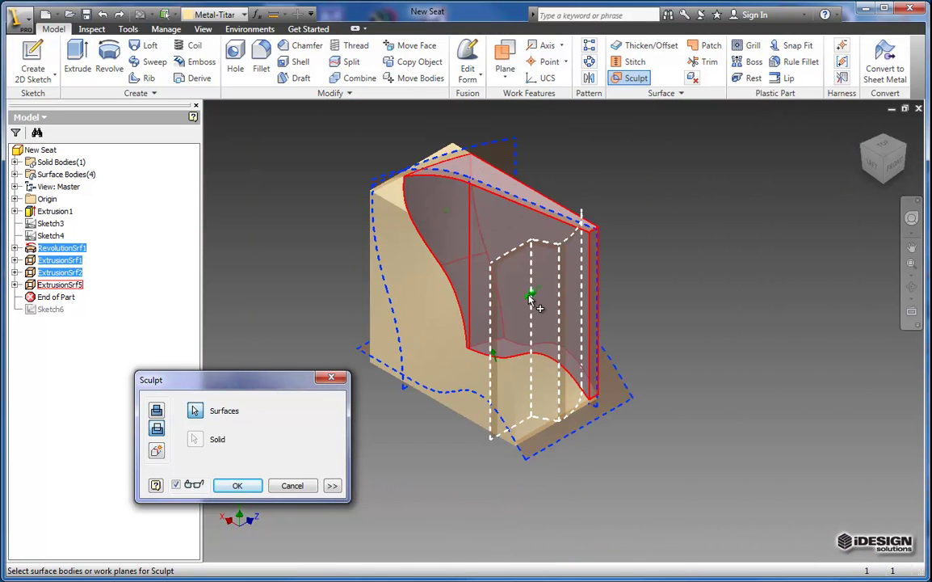
{"action": "middle_click_drag", "start_coordinate": [528, 295], "coordinate": [541, 336]}
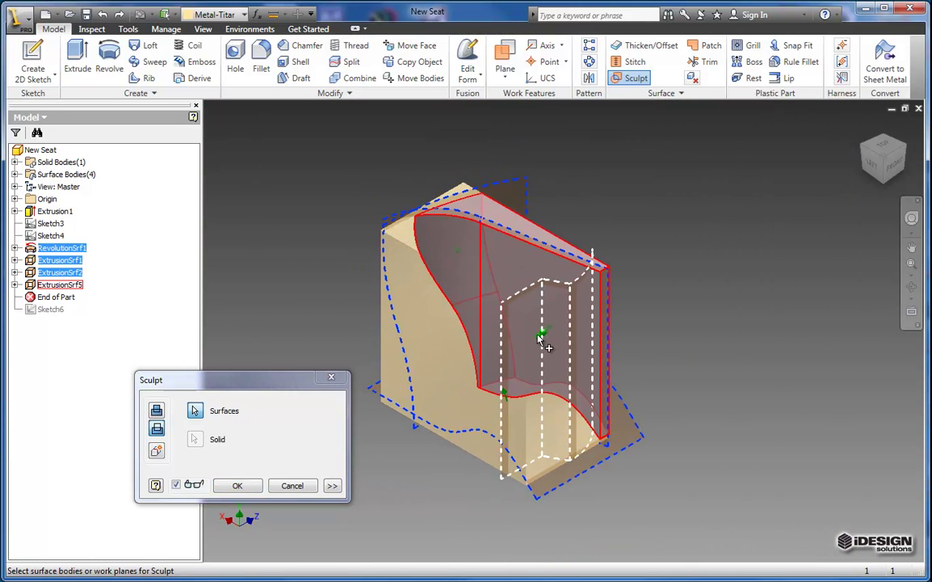
{"action": "left_click", "coordinate": [541, 342]}
{"action": "middle_click_drag", "start_coordinate": [539, 340], "coordinate": [551, 336]}
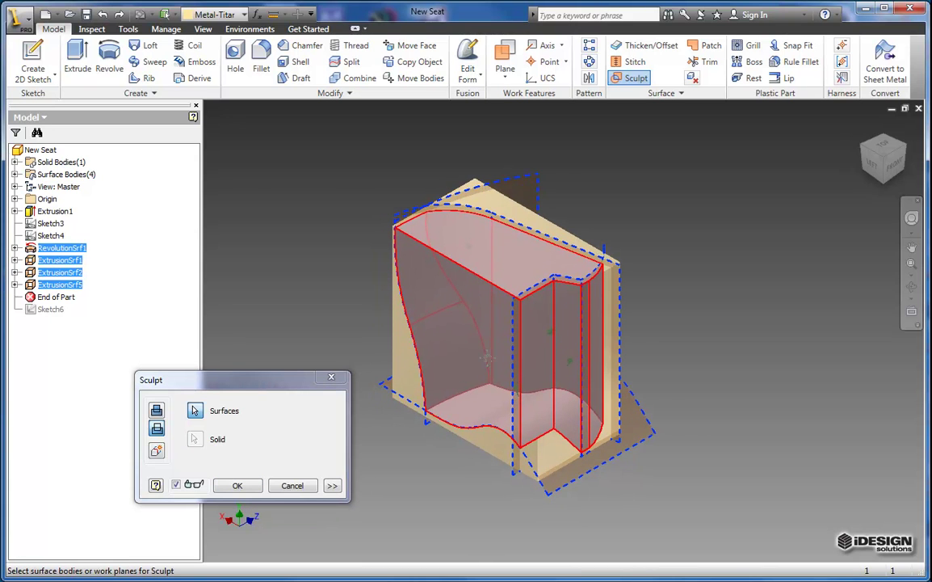
{"action": "middle_click_drag", "start_coordinate": [512, 373], "coordinate": [545, 365]}
{"action": "left_click", "coordinate": [565, 381]}
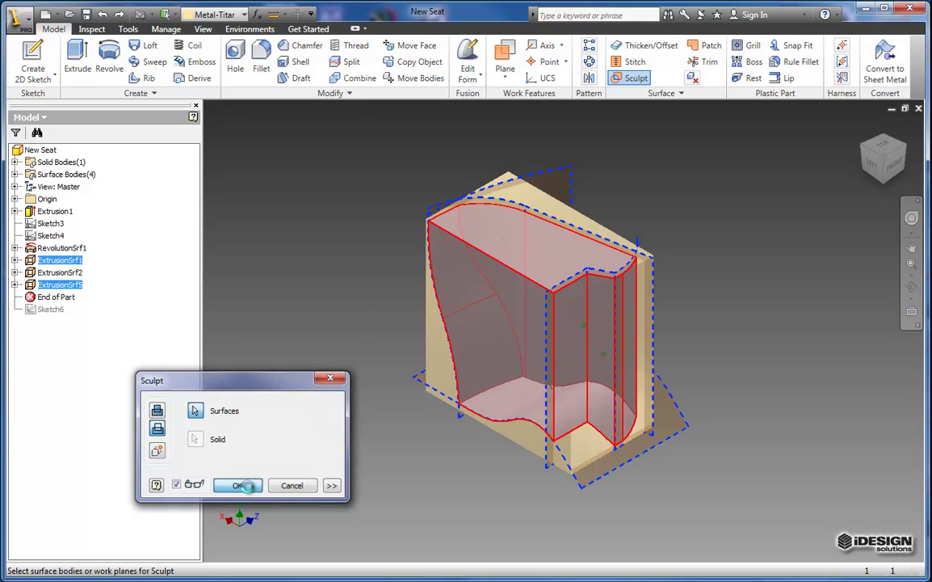
{"action": "left_click", "coordinate": [237, 484]}
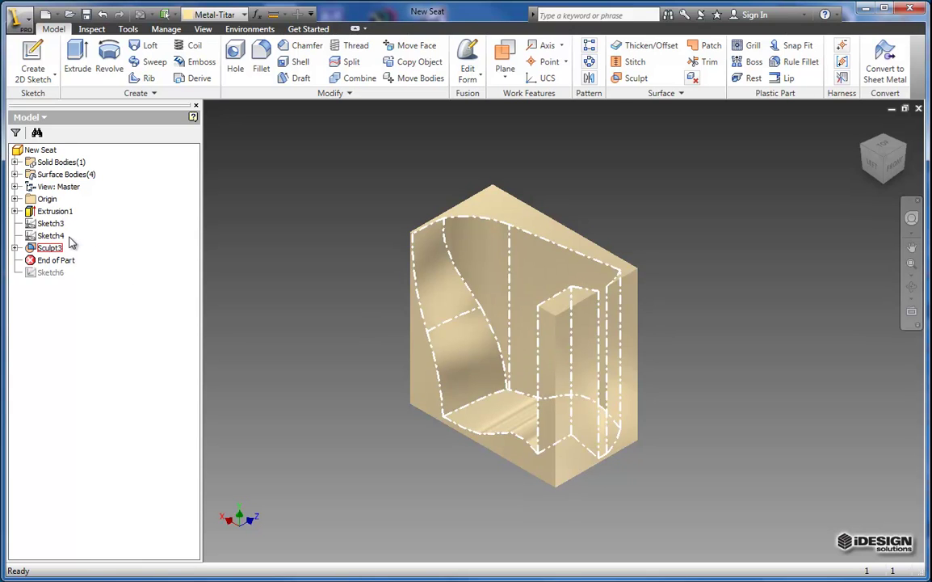
Sculpt away the block material in front of the seat using ExtrusionSrf5 from Sculpt3 as the bounding surface
{"action": "left_click", "coordinate": [14, 248]}
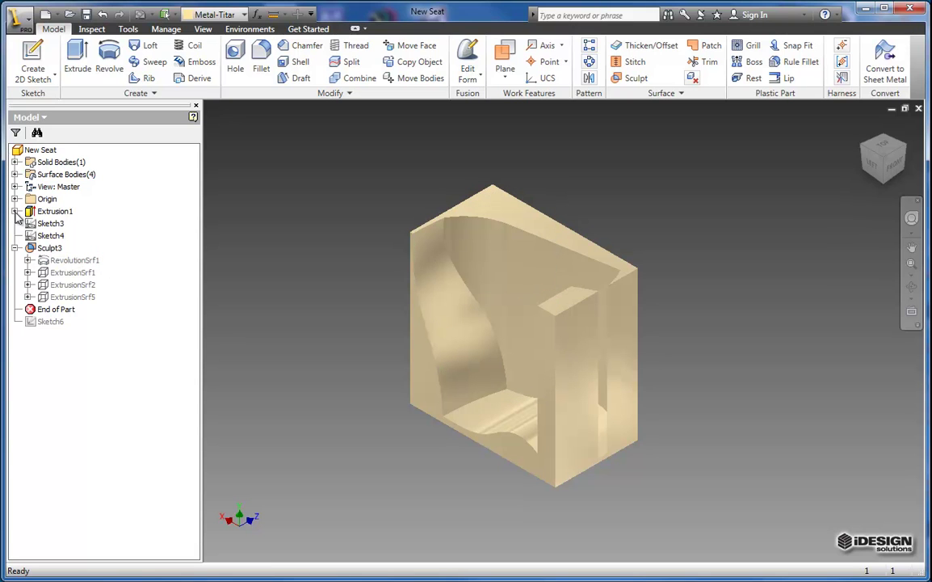
{"action": "left_click", "coordinate": [14, 211]}
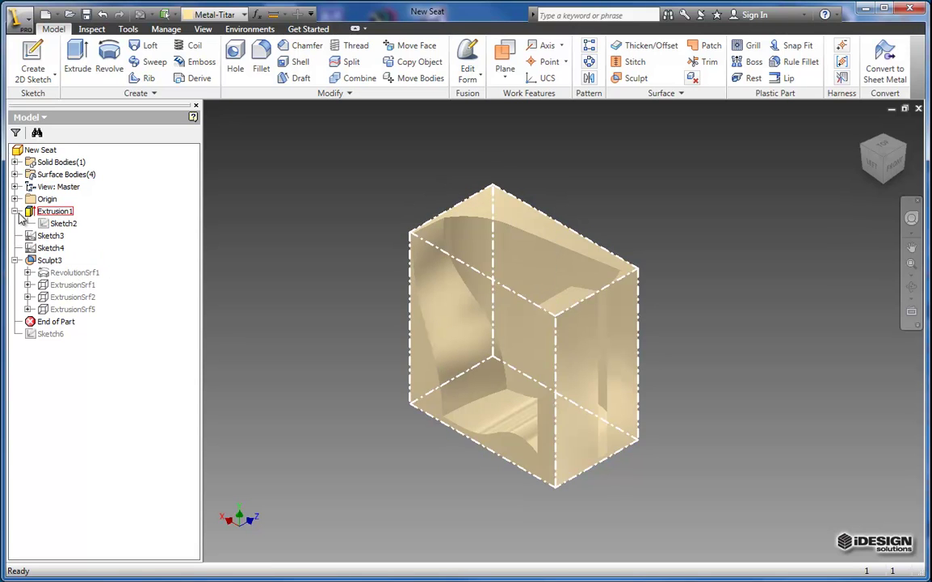
{"action": "left_click", "coordinate": [14, 211]}
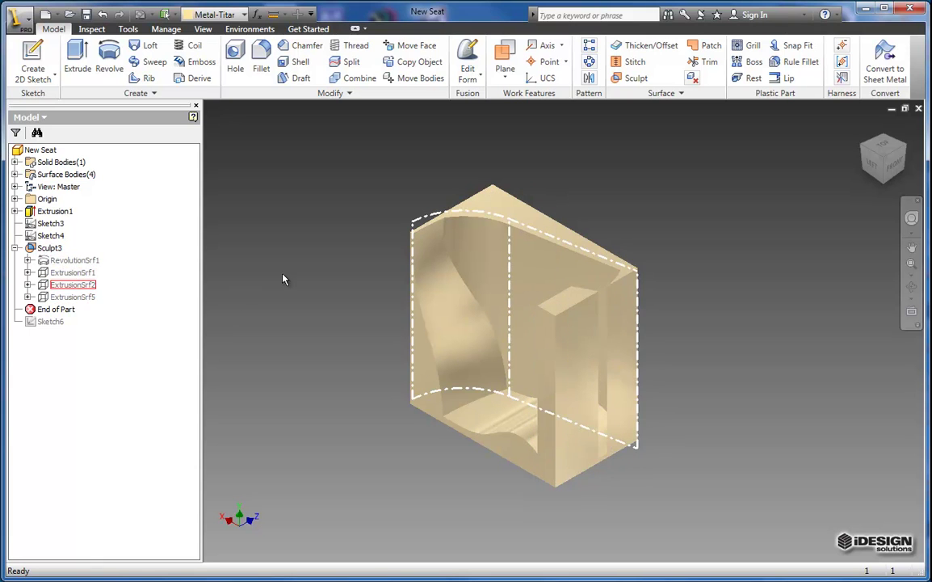
{"action": "left_click", "coordinate": [634, 78]}
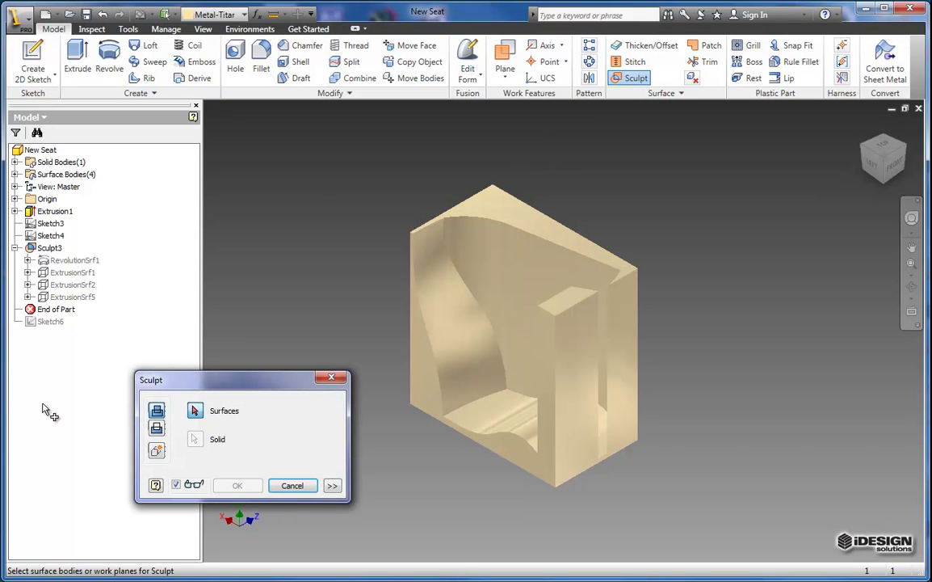
{"action": "left_click", "coordinate": [157, 430]}
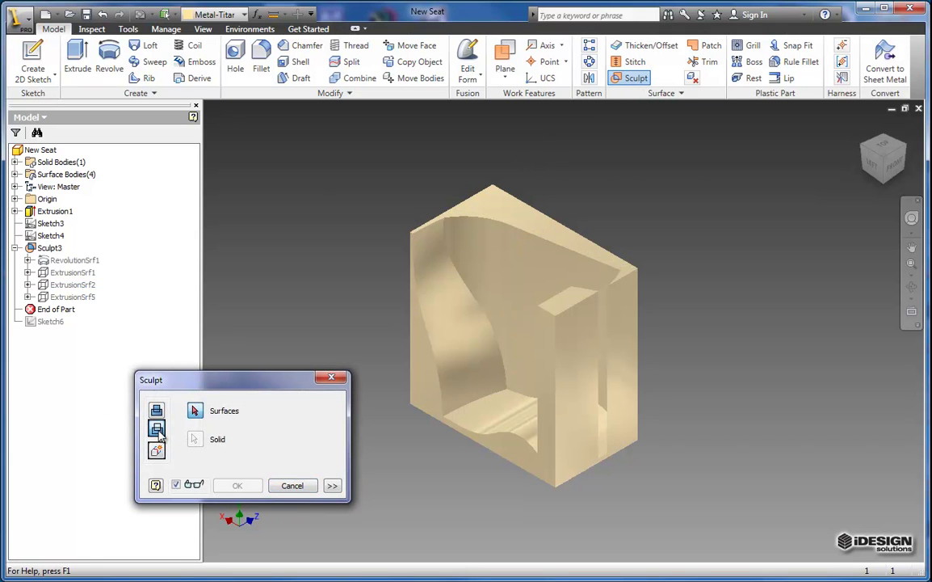
{"action": "left_click", "coordinate": [73, 298]}
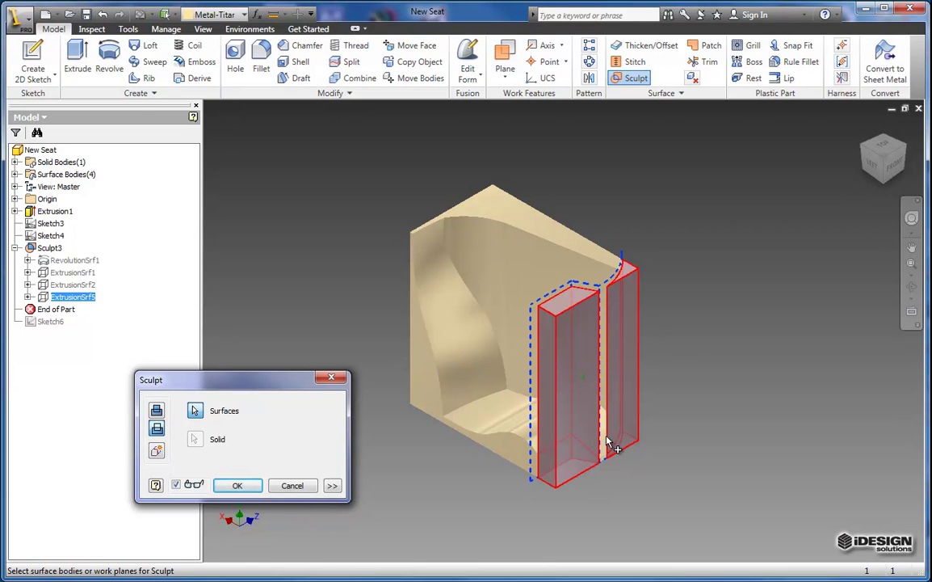
{"action": "left_click", "coordinate": [238, 485]}
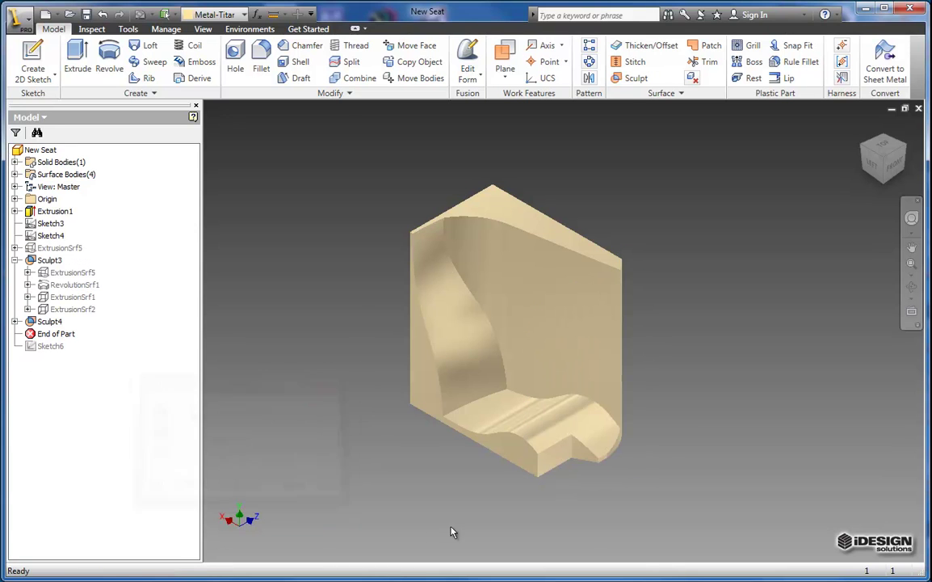
Fillet the two short vertical edges of the notch at the seat's front with a 40 mm radius
{"action": "middle_click_drag", "start_coordinate": [667, 451], "coordinate": [647, 449]}
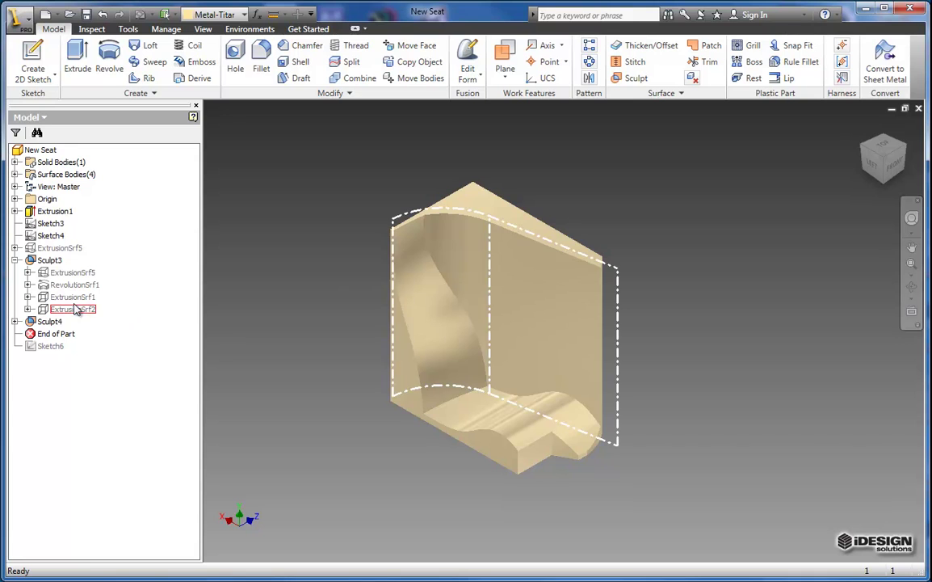
{"action": "scroll", "coordinate": [568, 465], "scroll_direction": "down", "scroll_amount": 3}
{"action": "middle_click_drag", "start_coordinate": [514, 464], "coordinate": [552, 522]}
{"action": "middle_click_drag", "start_coordinate": [610, 524], "coordinate": [604, 542]}
{"action": "left_click", "coordinate": [262, 71]}
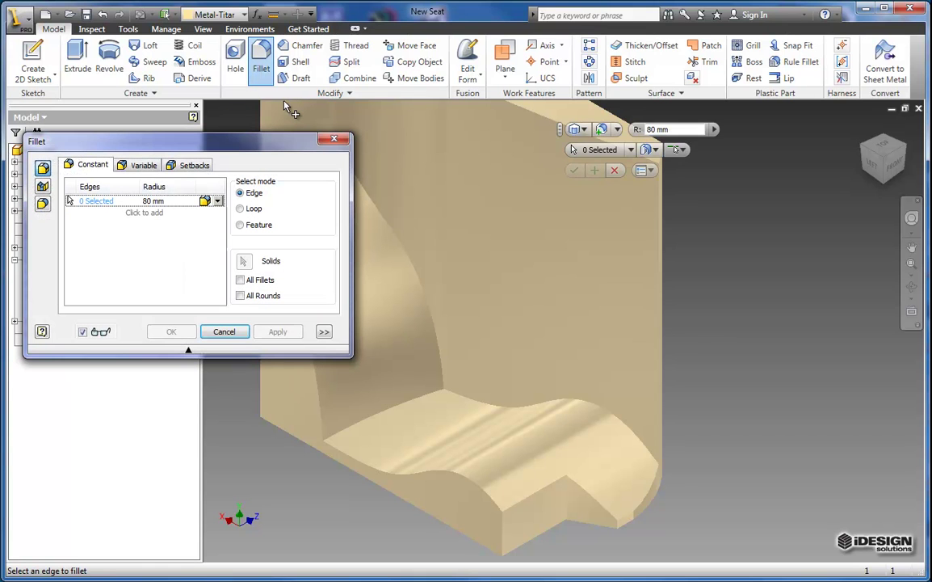
{"action": "left_click", "coordinate": [152, 202]}
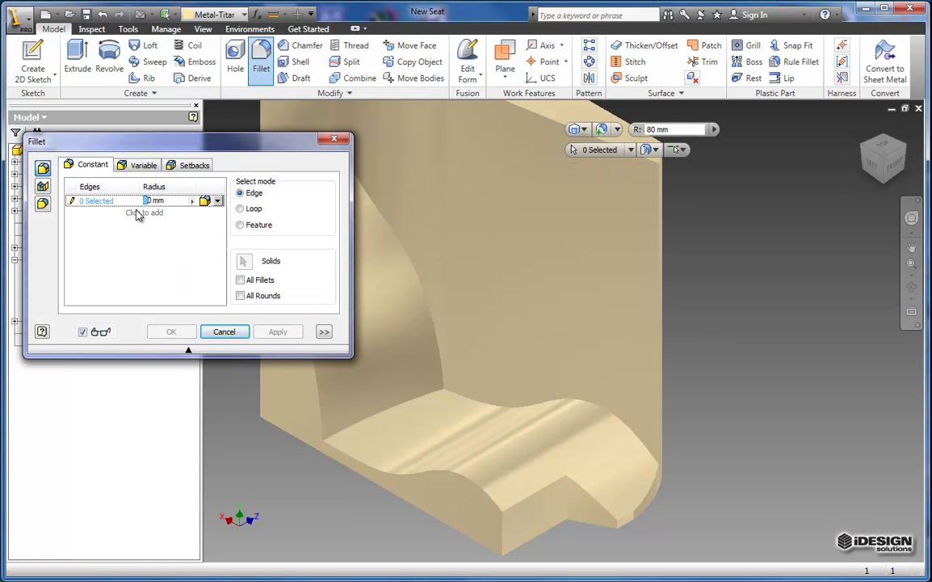
{"action": "left_click", "coordinate": [572, 505]}
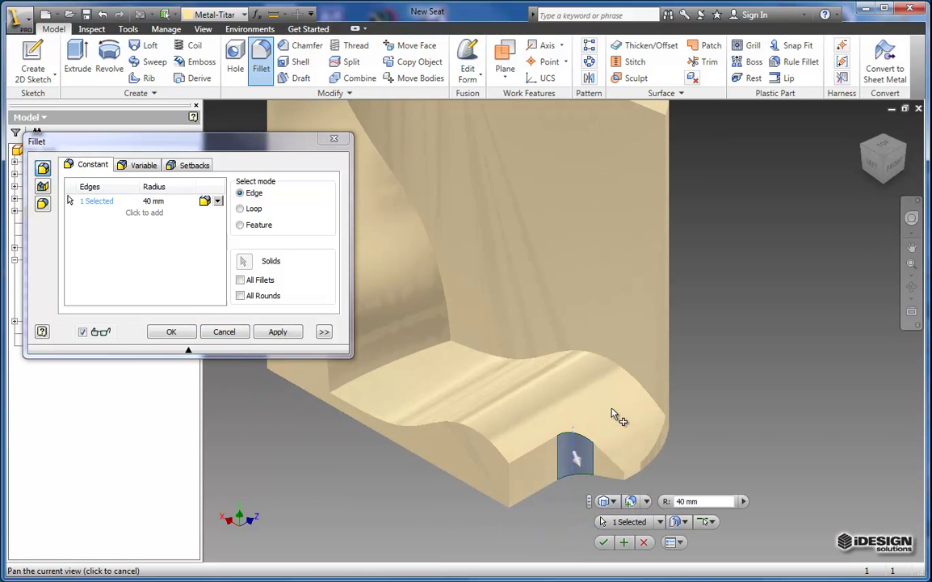
{"action": "left_click", "coordinate": [621, 483]}
{"action": "middle_click_drag", "start_coordinate": [620, 483], "coordinate": [561, 501]}
{"action": "mouse_move", "coordinate": [601, 379]}
{"action": "left_click", "coordinate": [582, 399]}
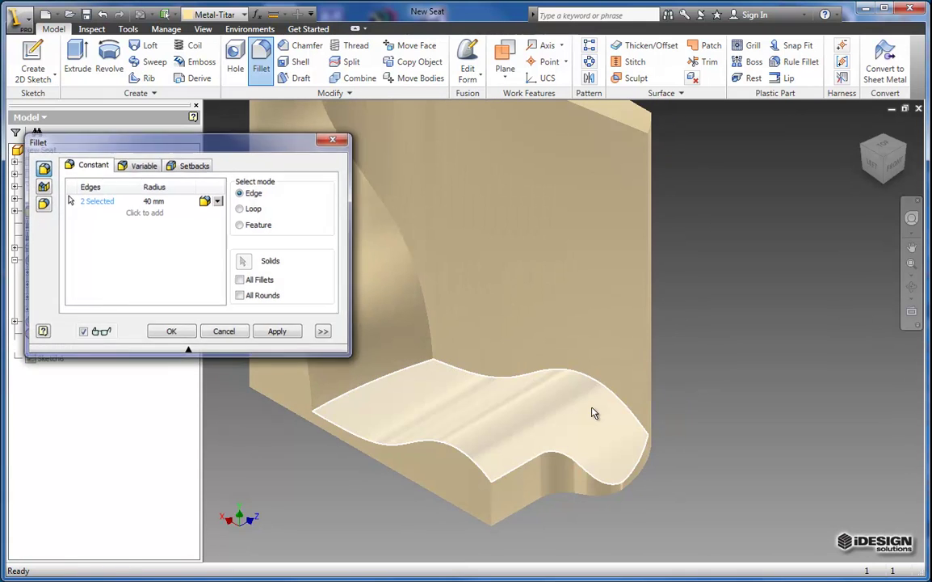
Fillet the inner edge where the backrest meets the seat base with an 80 mm radius
{"action": "middle_click_drag", "start_coordinate": [495, 423], "coordinate": [537, 431]}
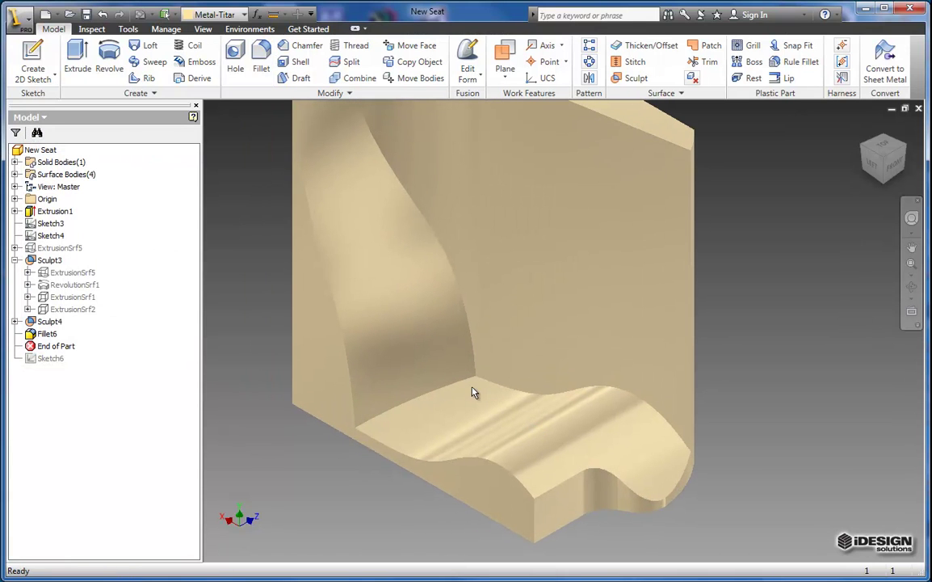
{"action": "left_click", "coordinate": [260, 64]}
{"action": "left_click", "coordinate": [437, 399]}
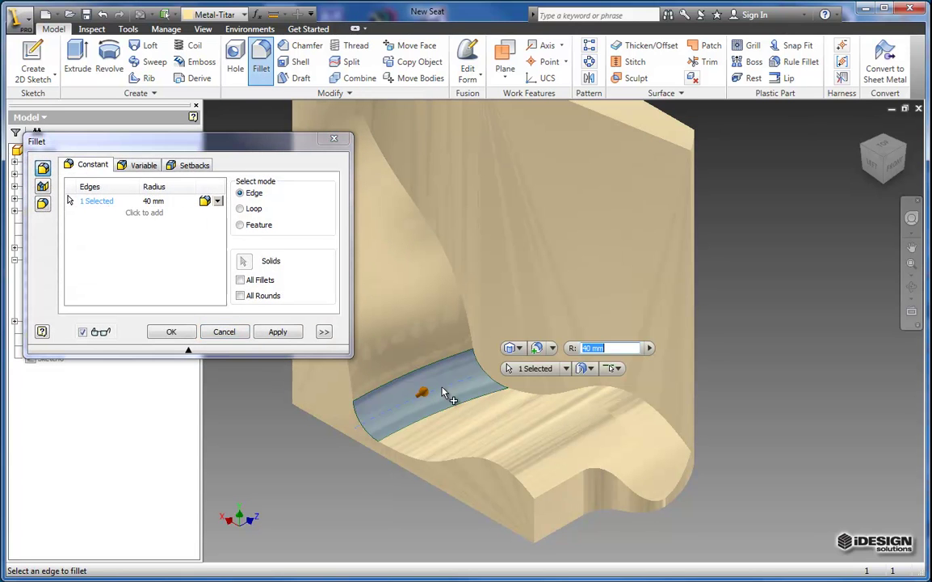
{"action": "left_click", "coordinate": [148, 202]}
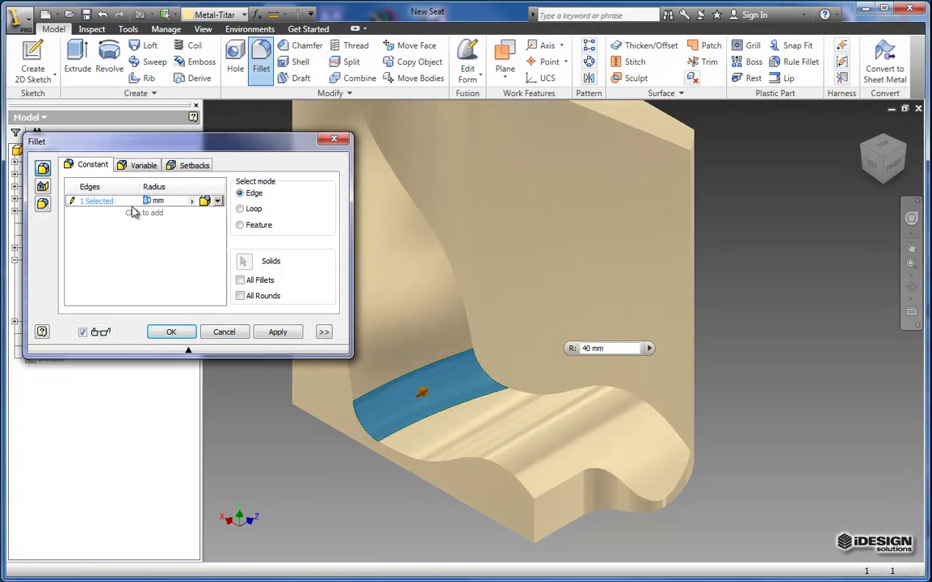
{"action": "type", "text": "80 mm"}
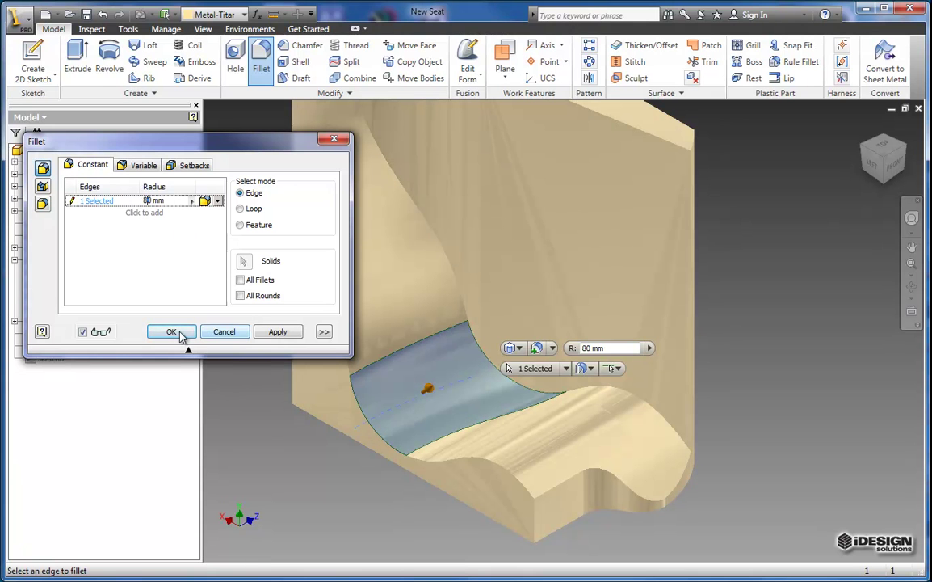
{"action": "left_click", "coordinate": [177, 335]}
{"action": "middle_click_drag", "start_coordinate": [386, 315], "coordinate": [474, 333]}
{"action": "scroll", "coordinate": [380, 363], "scroll_direction": "up", "scroll_amount": 3}
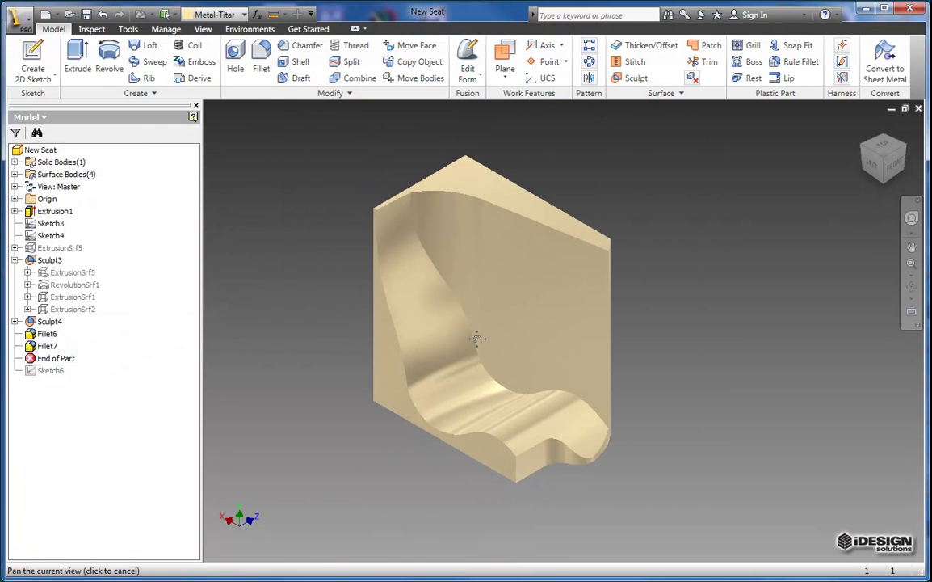
Begin a variable fillet on the edge chain between the seat interior and its side wall, adding a radius point at the backrest-to-base bend
{"action": "left_click", "coordinate": [261, 60]}
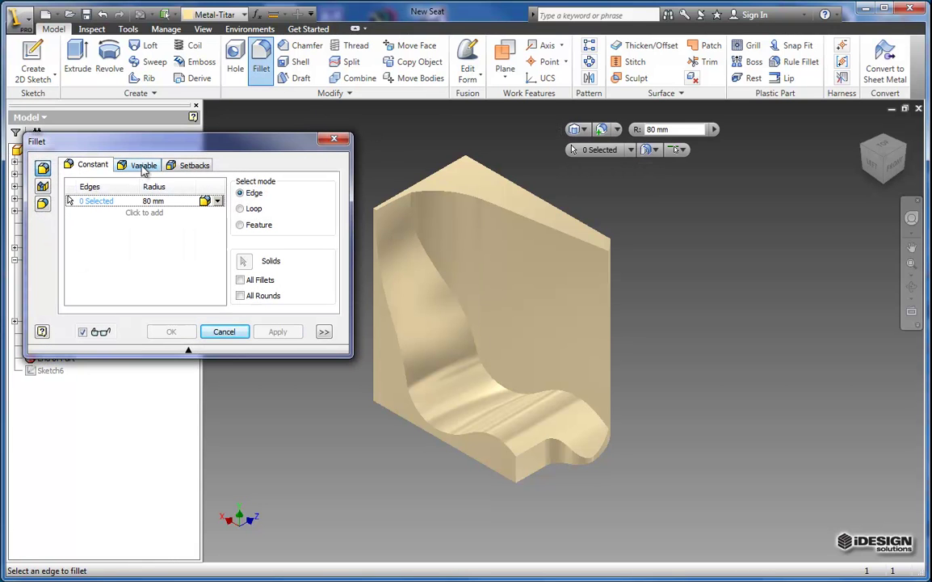
{"action": "left_click", "coordinate": [142, 167]}
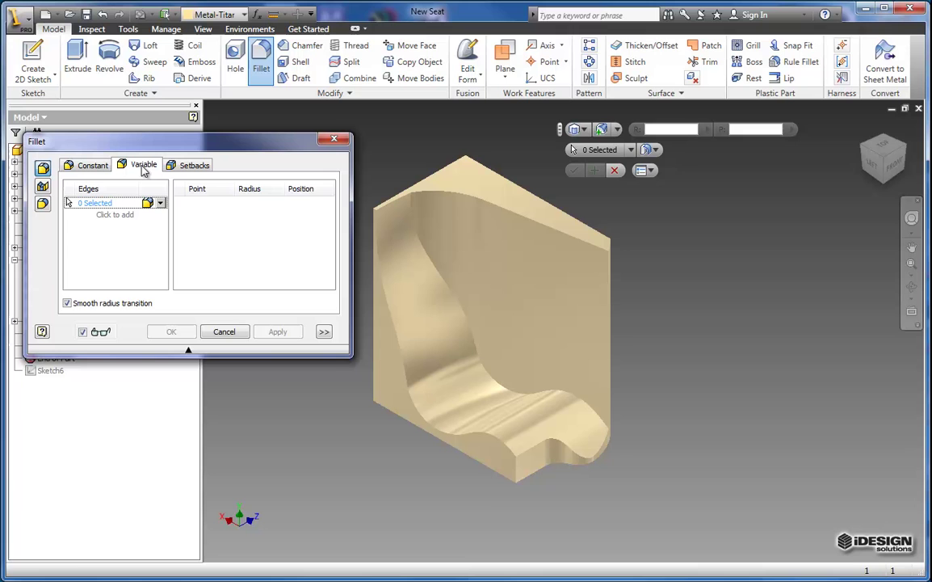
{"action": "left_click", "coordinate": [449, 291]}
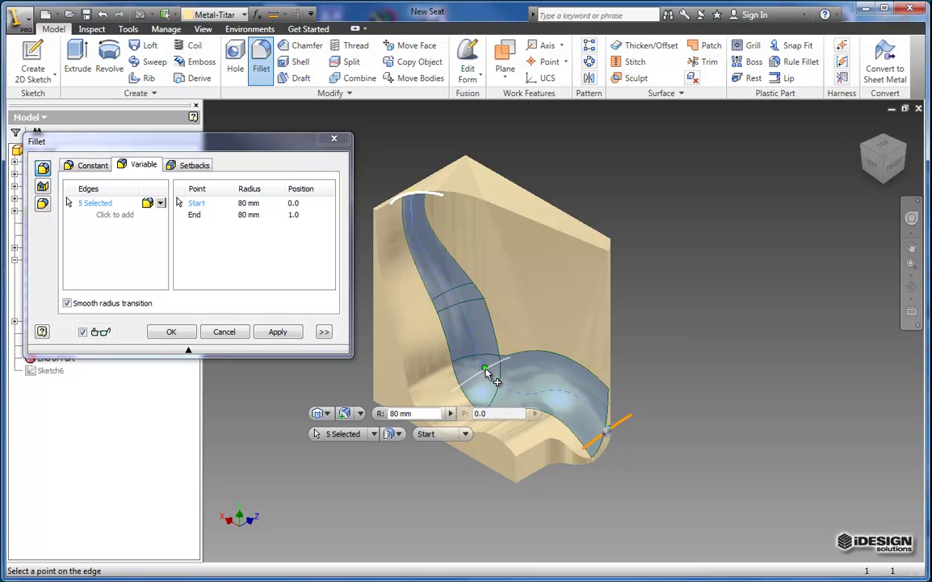
{"action": "left_click", "coordinate": [485, 371]}
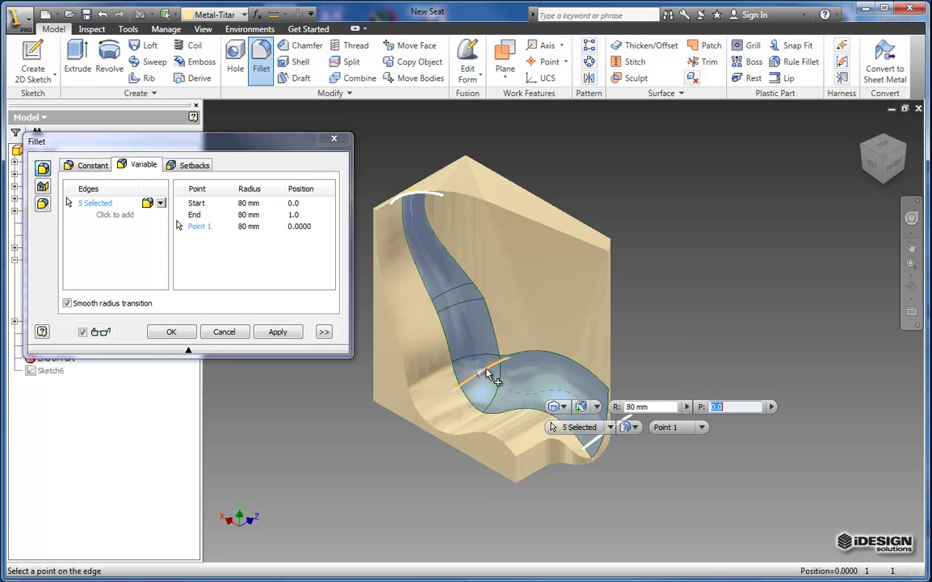
Set the variable fillet radii to 60 mm at Start, 120 mm at End and 50 mm at Point 1, and create the fillet
{"action": "left_click", "coordinate": [243, 205]}
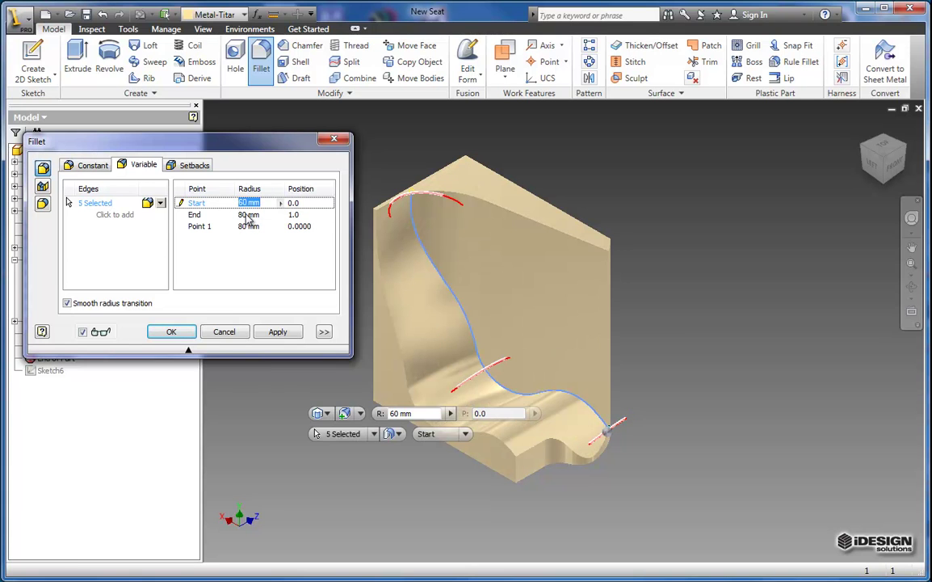
{"action": "left_click", "coordinate": [243, 215]}
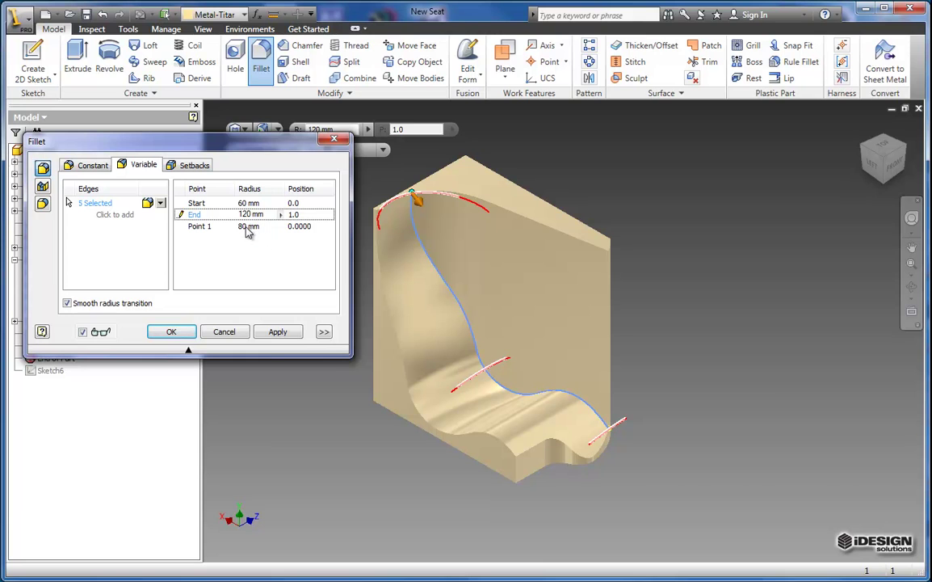
{"action": "left_click", "coordinate": [244, 227]}
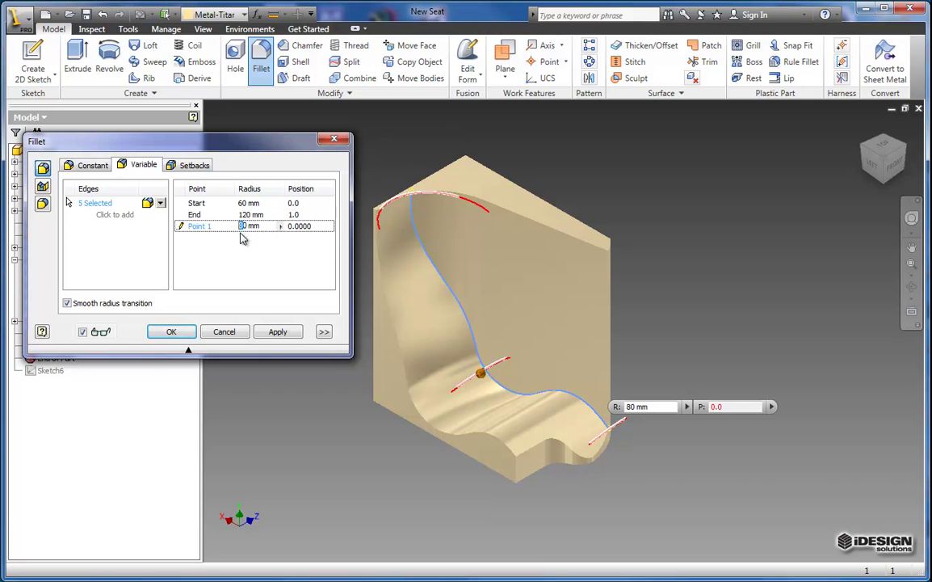
{"action": "type", "text": "50"}
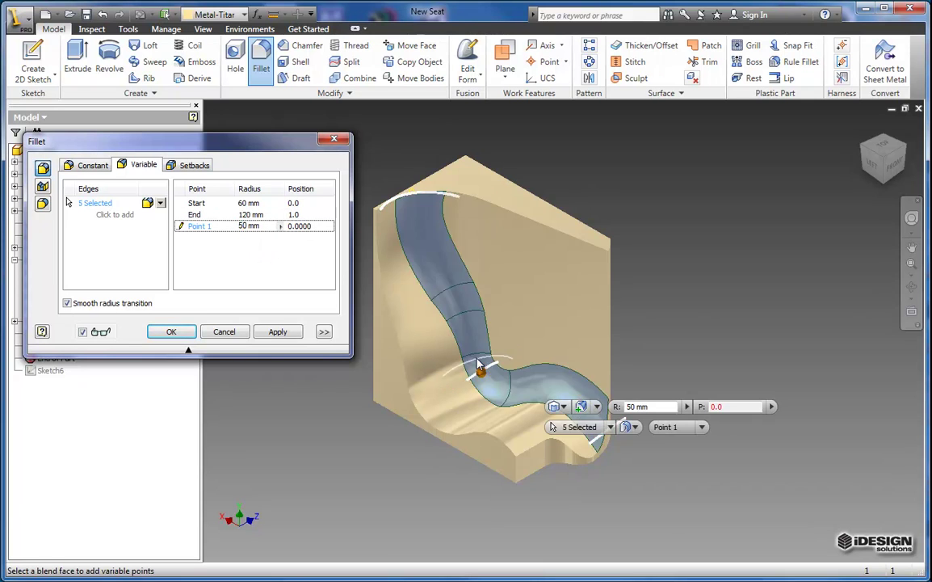
{"action": "scroll", "coordinate": [502, 381], "scroll_direction": "down", "scroll_amount": 3}
{"action": "middle_click_drag", "start_coordinate": [469, 394], "coordinate": [532, 448]}
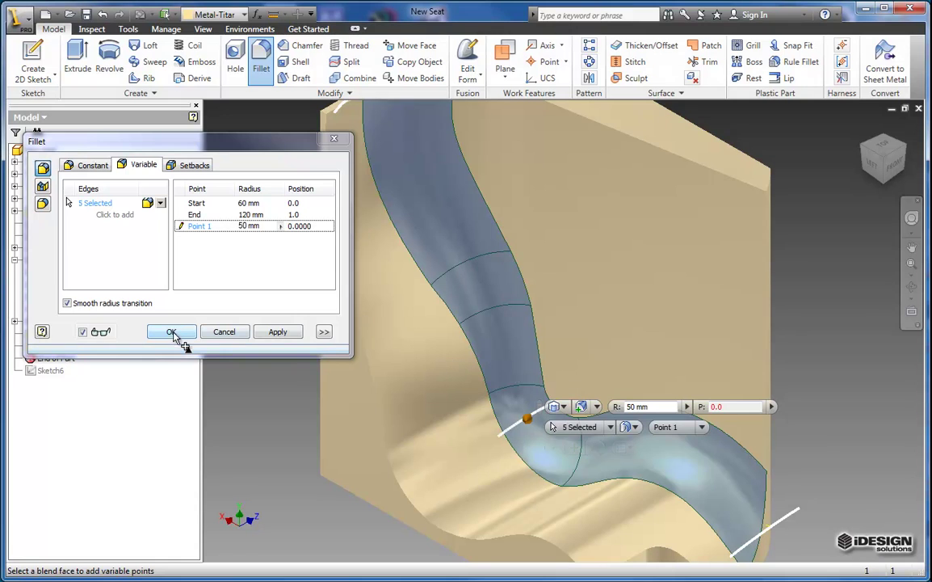
{"action": "left_click", "coordinate": [177, 331]}
Move the End of Part marker below Sketch6 so the side profile spline can be used
{"action": "middle_click_drag", "start_coordinate": [498, 368], "coordinate": [465, 403]}
{"action": "scroll", "coordinate": [445, 354], "scroll_direction": "up", "scroll_amount": 3}
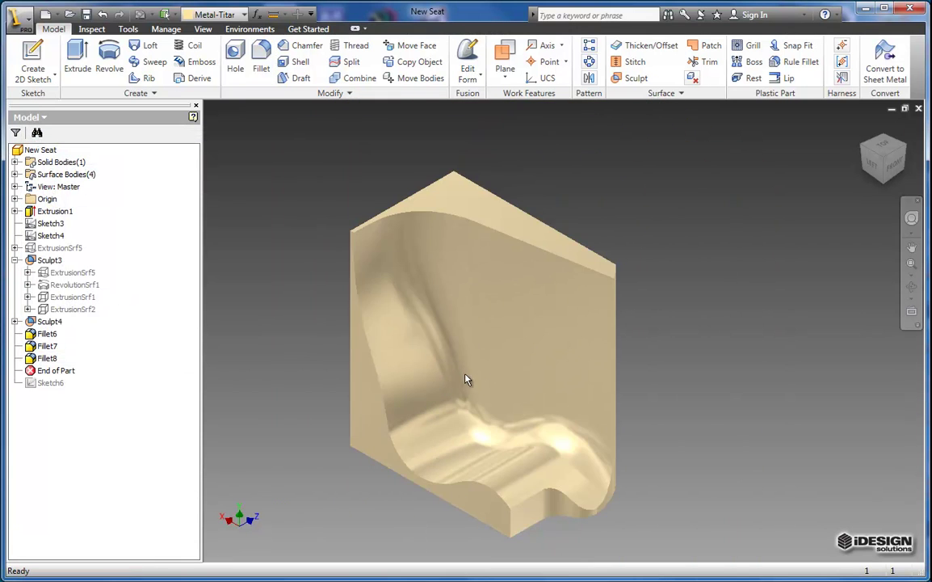
{"action": "scroll", "coordinate": [448, 357], "scroll_direction": "down", "scroll_amount": 3}
{"action": "scroll", "coordinate": [459, 358], "scroll_direction": "up", "scroll_amount": 3}
{"action": "middle_click_drag", "start_coordinate": [464, 351], "coordinate": [478, 336]}
{"action": "left_click_drag", "start_coordinate": [479, 338], "coordinate": [487, 339]}
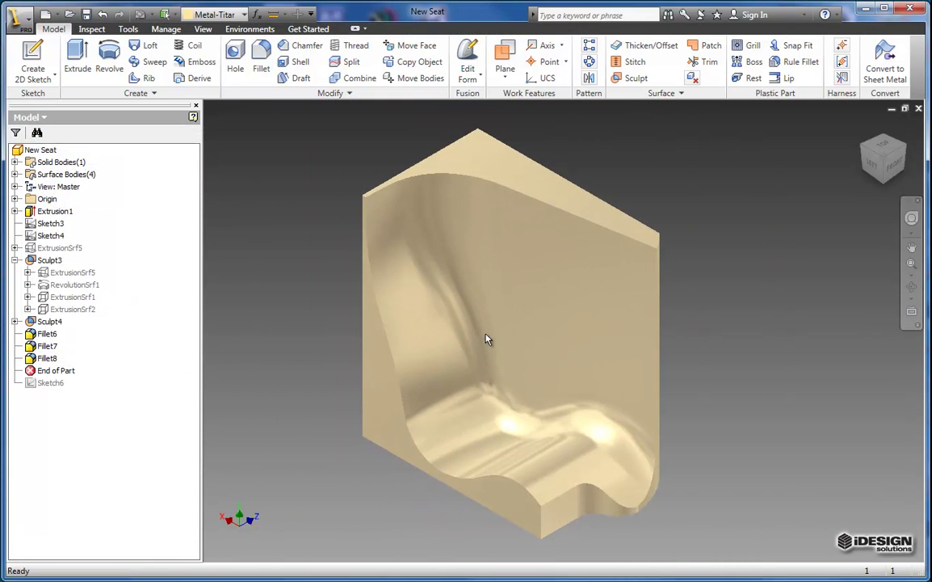
{"action": "middle_click_drag", "start_coordinate": [608, 438], "coordinate": [602, 427]}
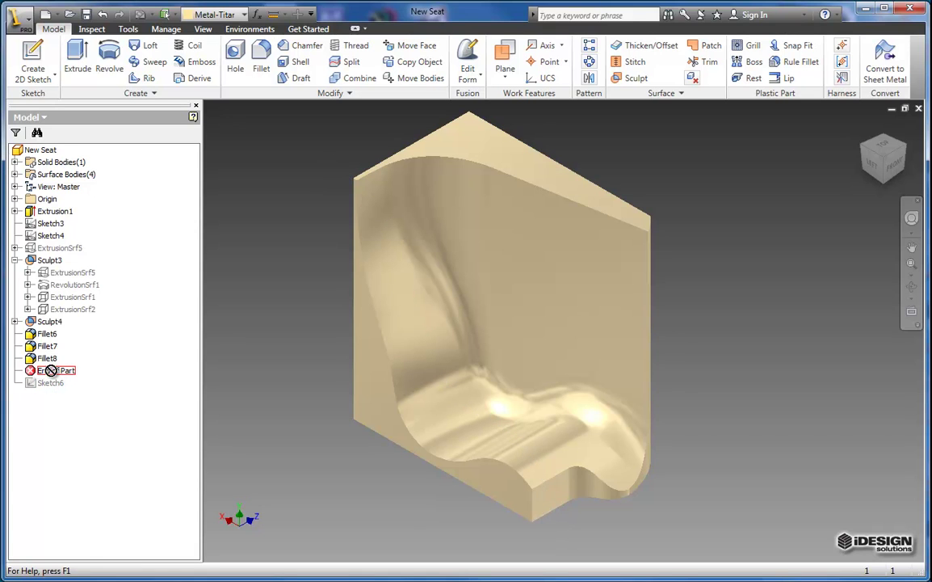
{"action": "left_click_drag", "start_coordinate": [50, 370], "coordinate": [52, 387]}
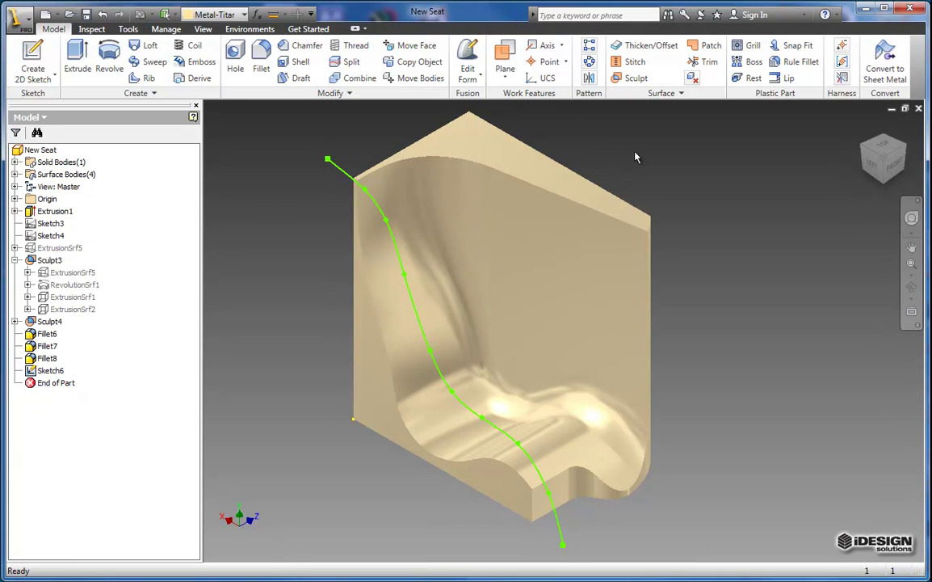
Trim the solid with the Sketch6 spline as the split tool, removing the material above and in front of the curve
{"action": "left_click", "coordinate": [350, 64]}
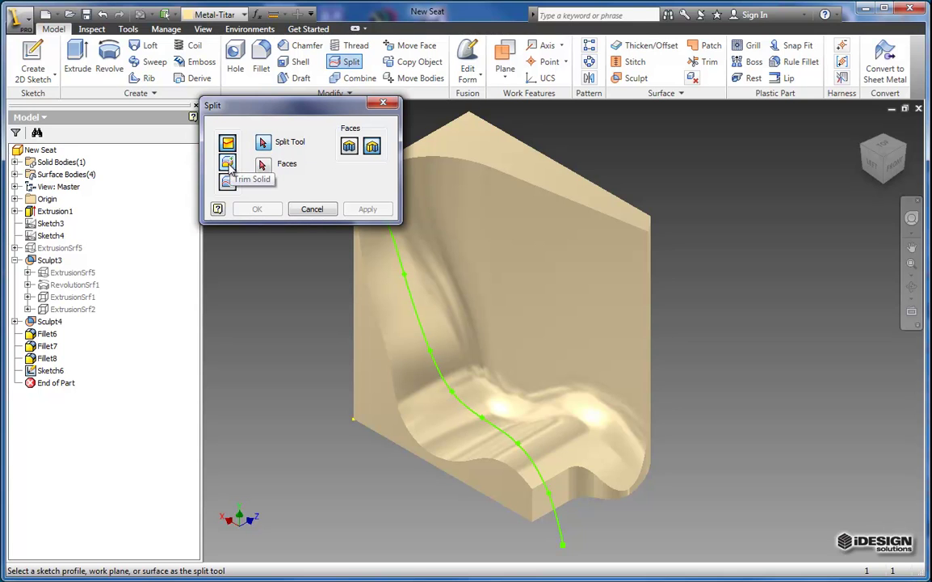
{"action": "left_click", "coordinate": [228, 164]}
{"action": "middle_click_drag", "start_coordinate": [327, 291], "coordinate": [331, 339]}
{"action": "middle_click_drag", "start_coordinate": [574, 350], "coordinate": [643, 329]}
{"action": "middle_click_drag", "start_coordinate": [602, 414], "coordinate": [709, 329]}
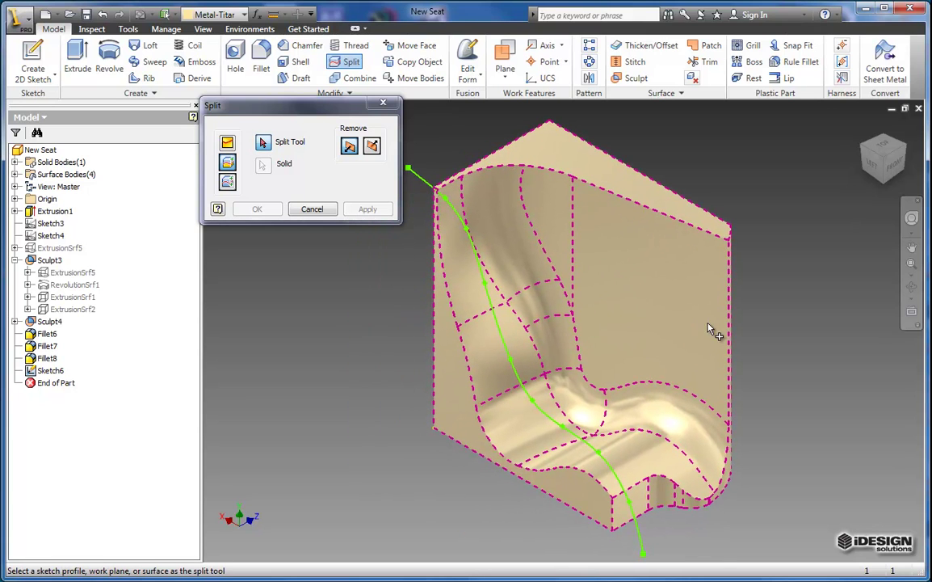
{"action": "left_click", "coordinate": [507, 346]}
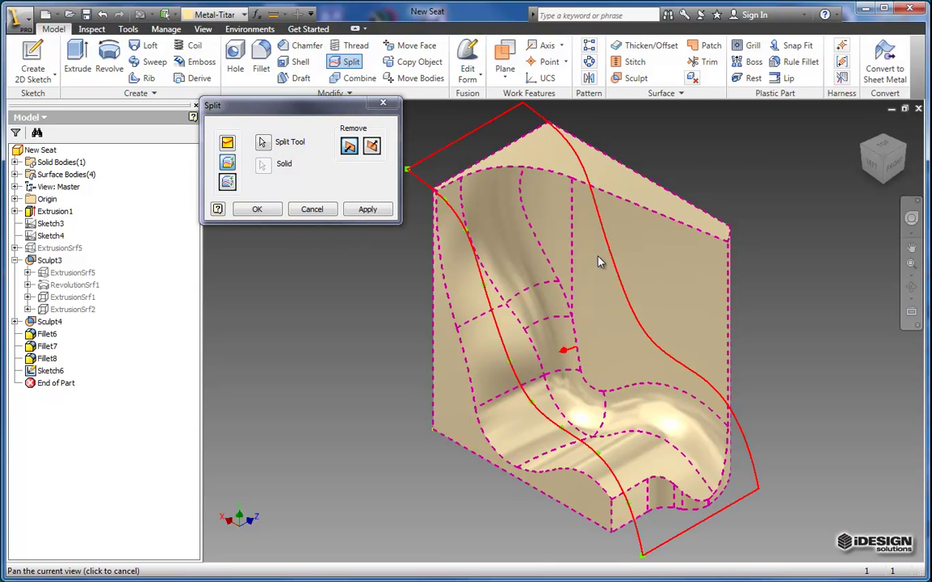
{"action": "left_click", "coordinate": [879, 179]}
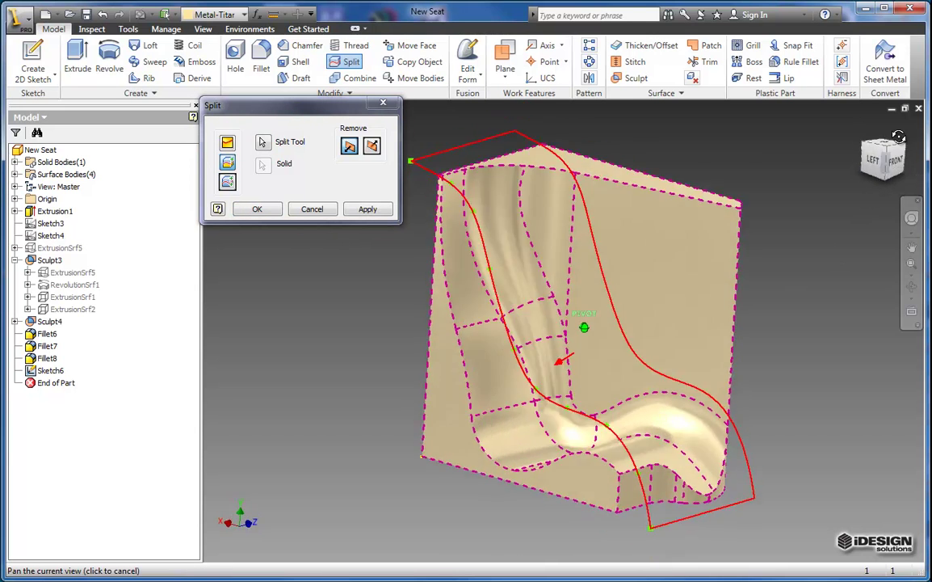
{"action": "mouse_move", "coordinate": [237, 129]}
{"action": "middle_mouse_down", "text": "shift"}
{"action": "mouse_move", "coordinate": [922, 179]}
{"action": "mouse_move", "coordinate": [260, 139]}
{"action": "mouse_move", "coordinate": [290, 125]}
{"action": "middle_mouse_up", "text": "shift"}
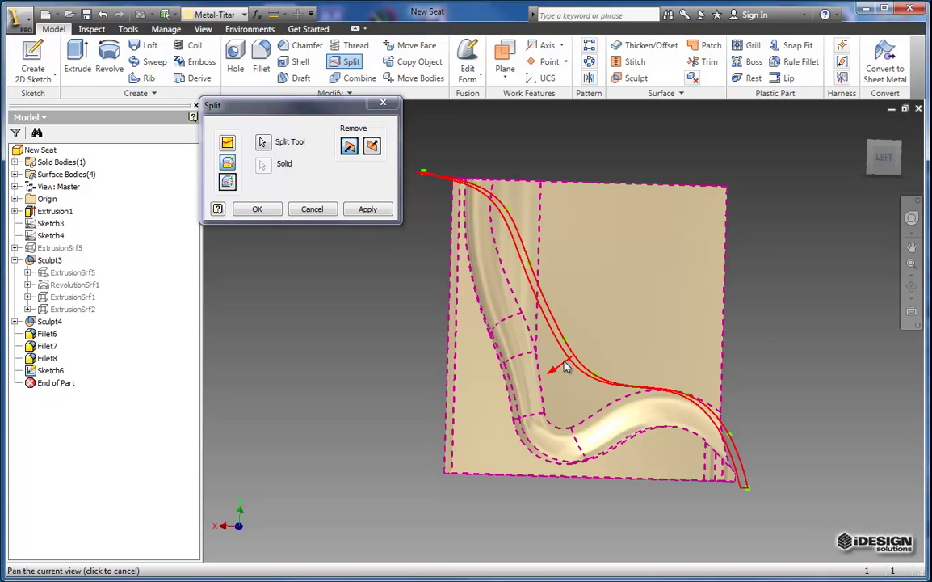
{"action": "left_click", "coordinate": [374, 148]}
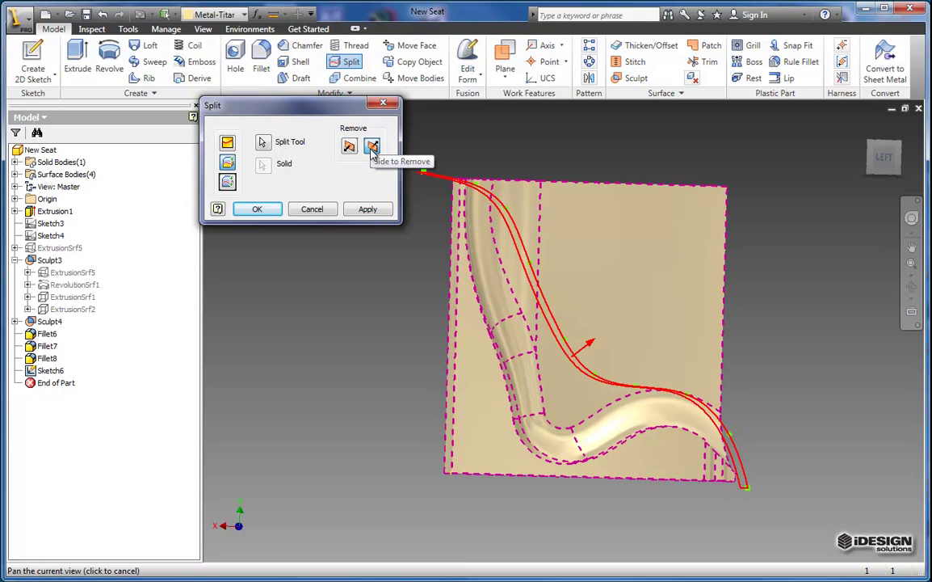
{"action": "left_click", "coordinate": [255, 209]}
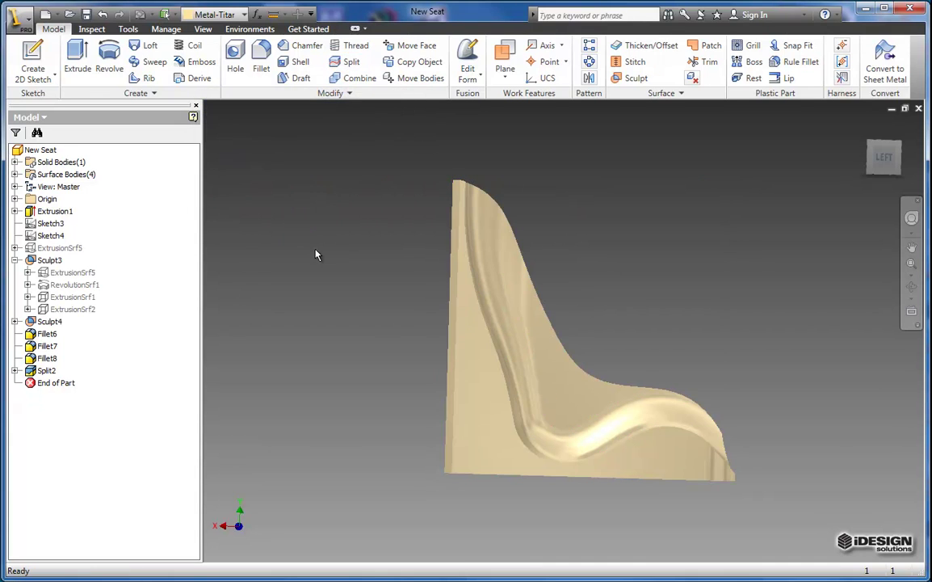
Examine the trimmed half seat from several angles
{"action": "middle_click_drag", "start_coordinate": [643, 380], "coordinate": [637, 357]}
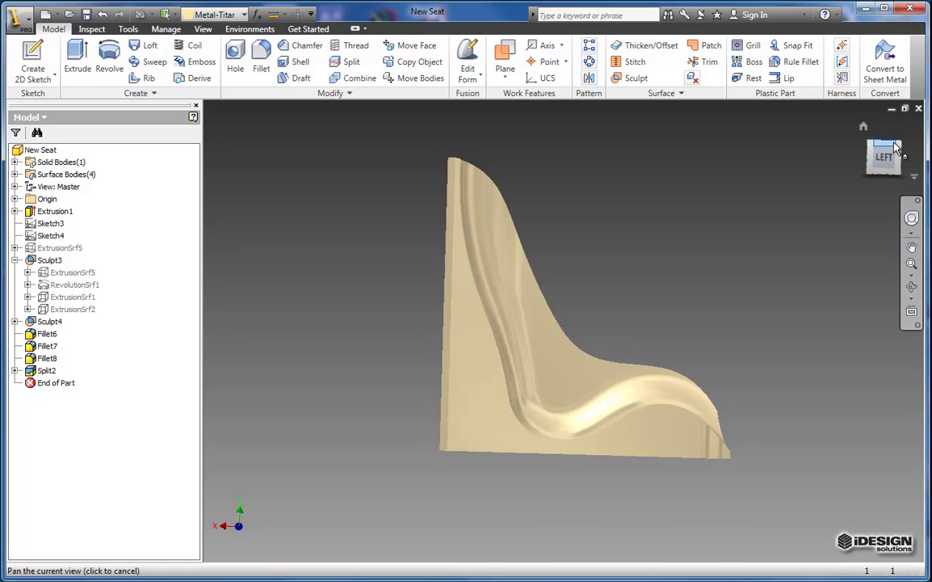
{"action": "middle_click_drag", "start_coordinate": [902, 151], "coordinate": [811, 223], "text": "shift"}
{"action": "middle_click_drag", "start_coordinate": [499, 175], "coordinate": [403, 239]}
{"action": "middle_click_drag", "start_coordinate": [322, 198], "coordinate": [417, 180]}
{"action": "mouse_move", "coordinate": [874, 165]}
{"action": "left_mouse_down"}
{"action": "mouse_move", "coordinate": [864, 141]}
{"action": "mouse_move", "coordinate": [871, 163]}
{"action": "left_mouse_up"}
{"action": "left_click", "coordinate": [884, 162]}
{"action": "middle_click_drag", "start_coordinate": [512, 341], "coordinate": [606, 306]}
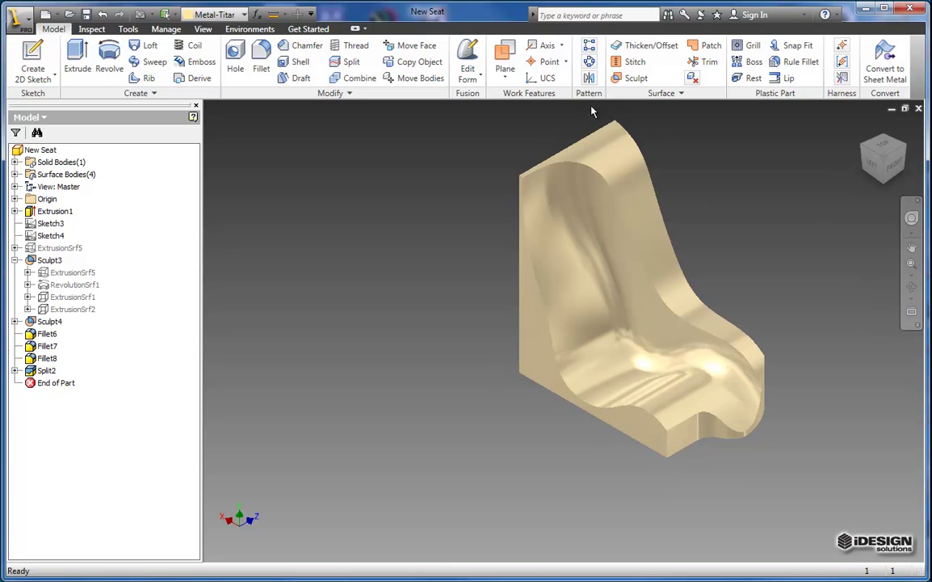
Mirror the whole solid about the half seat's flat center face, joining both halves
{"action": "left_click", "coordinate": [590, 80]}
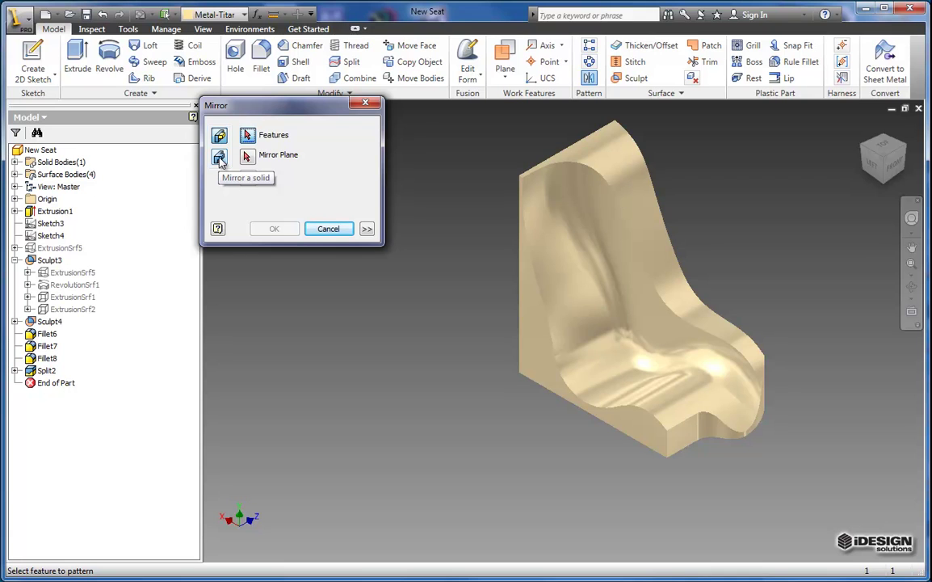
{"action": "left_click", "coordinate": [219, 157]}
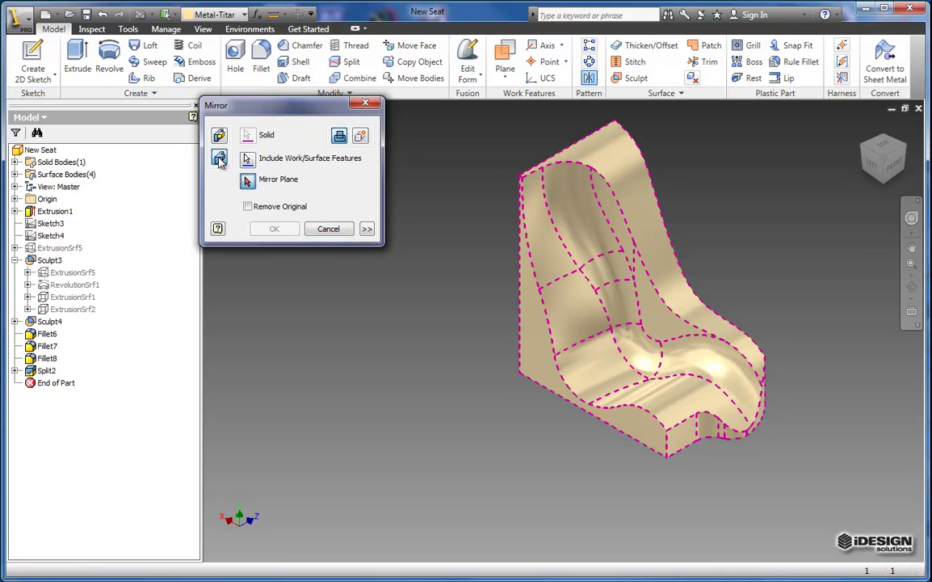
{"action": "middle_click_drag", "start_coordinate": [456, 268], "coordinate": [540, 253], "text": "shift"}
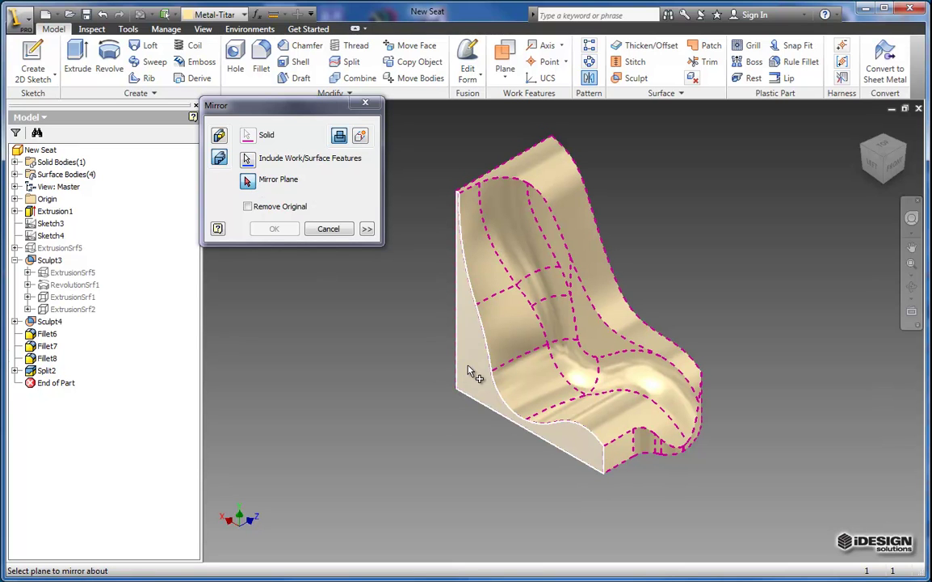
{"action": "left_click", "coordinate": [472, 371]}
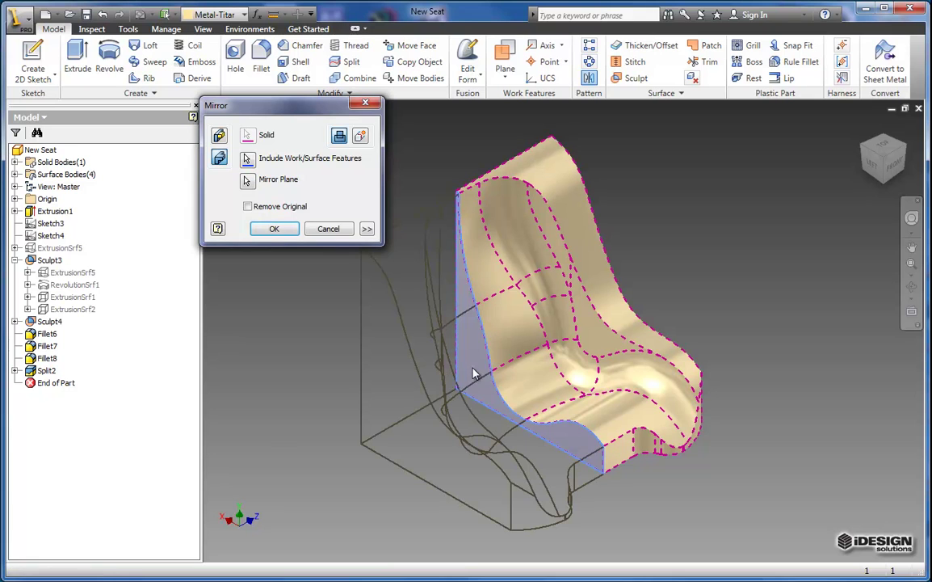
{"action": "middle_click_drag", "start_coordinate": [409, 327], "coordinate": [467, 266]}
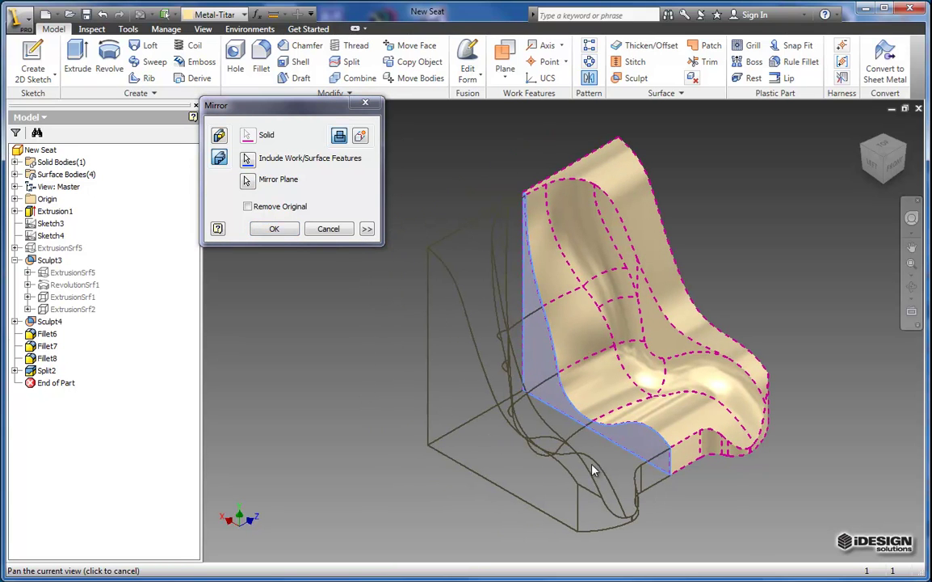
{"action": "left_click", "coordinate": [275, 229]}
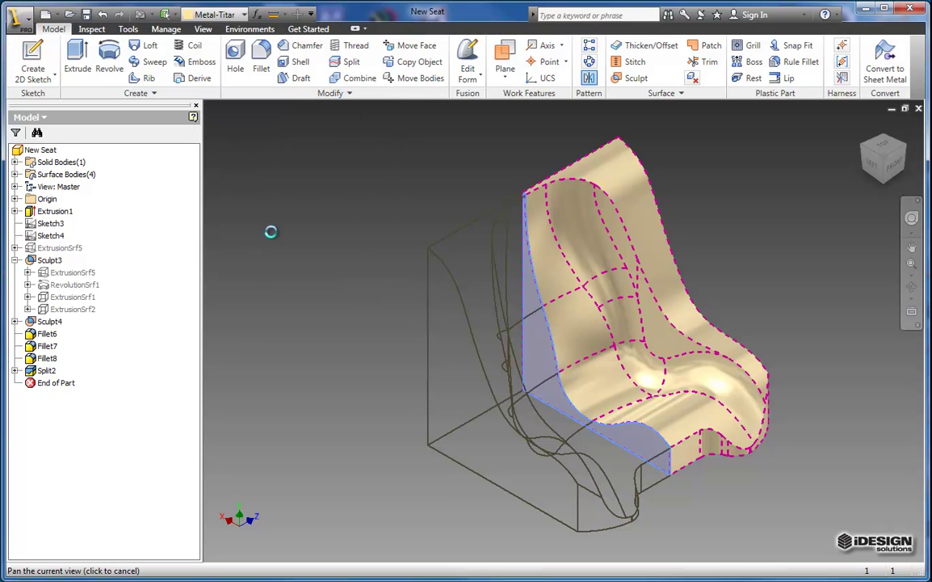
Start a shell of the mirrored solid, choosing the curved rim, outer side and front faces for removal
{"action": "left_click_drag", "start_coordinate": [437, 369], "coordinate": [403, 356]}
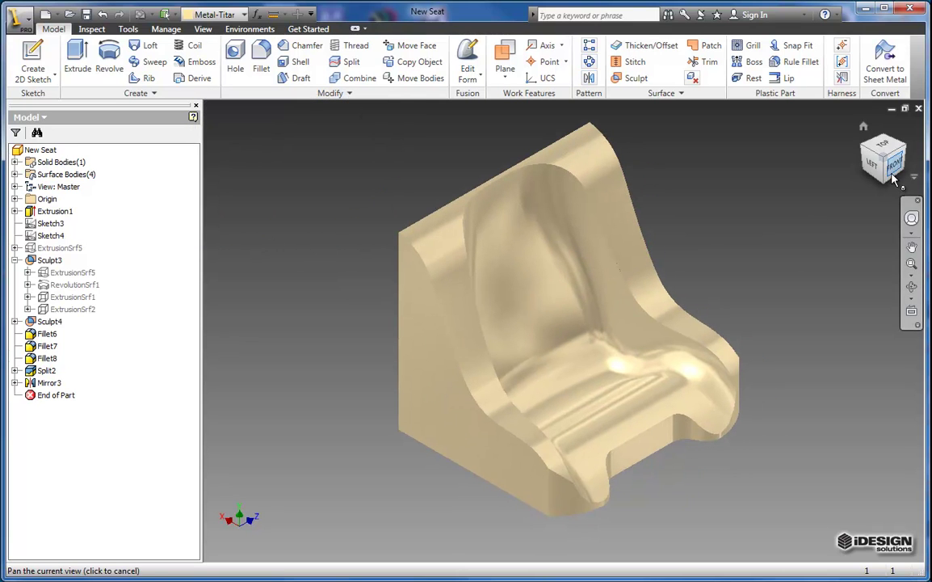
{"action": "mouse_move", "coordinate": [886, 176]}
{"action": "left_mouse_down"}
{"action": "mouse_move", "coordinate": [843, 175]}
{"action": "mouse_move", "coordinate": [875, 134]}
{"action": "mouse_move", "coordinate": [897, 124]}
{"action": "mouse_move", "coordinate": [863, 193]}
{"action": "left_mouse_up"}
{"action": "middle_click_drag", "start_coordinate": [863, 192], "coordinate": [485, 430], "text": "shift"}
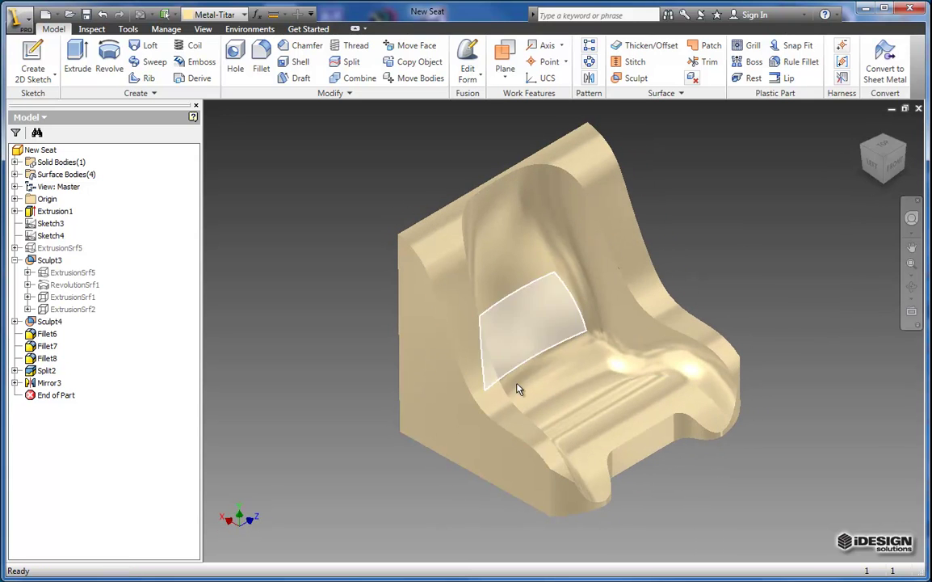
{"action": "middle_click_drag", "start_coordinate": [677, 464], "coordinate": [565, 505], "text": "shift"}
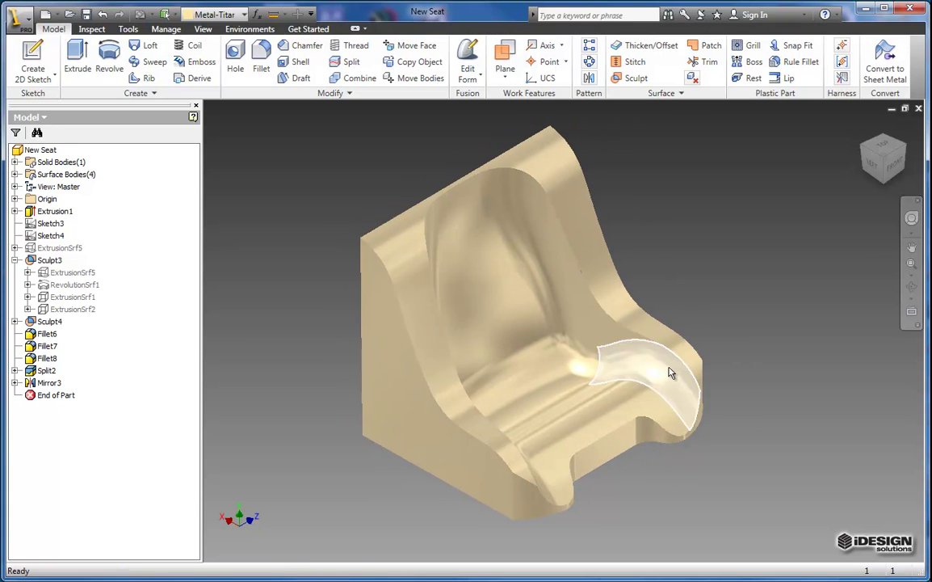
{"action": "left_click", "coordinate": [299, 65]}
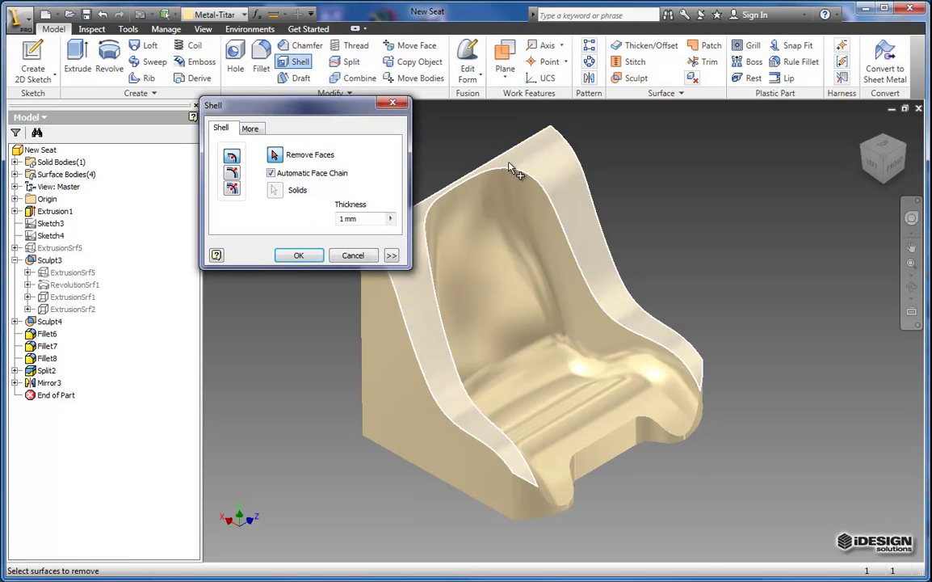
{"action": "middle_click_drag", "start_coordinate": [512, 163], "coordinate": [590, 157]}
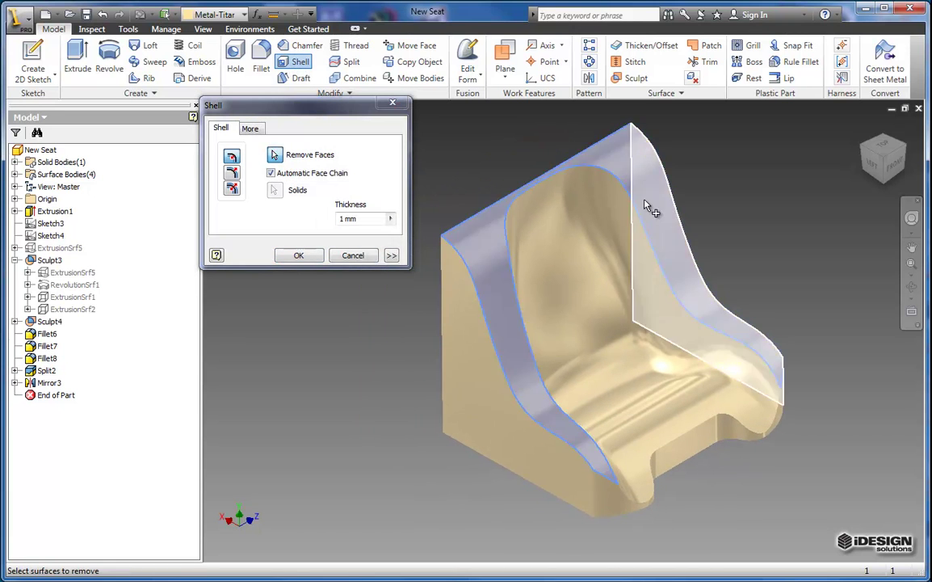
{"action": "left_click", "coordinate": [588, 417]}
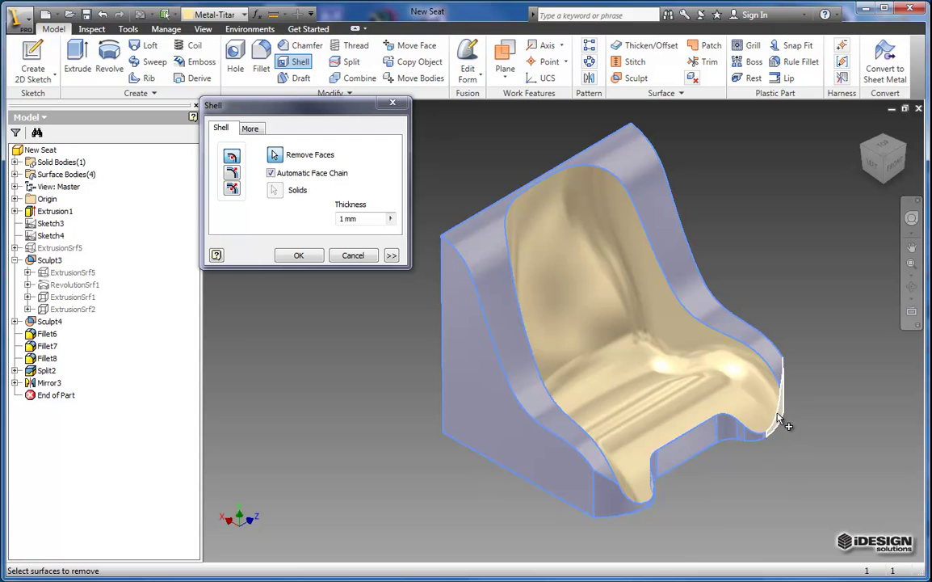
{"action": "middle_click_drag", "start_coordinate": [846, 404], "coordinate": [826, 410]}
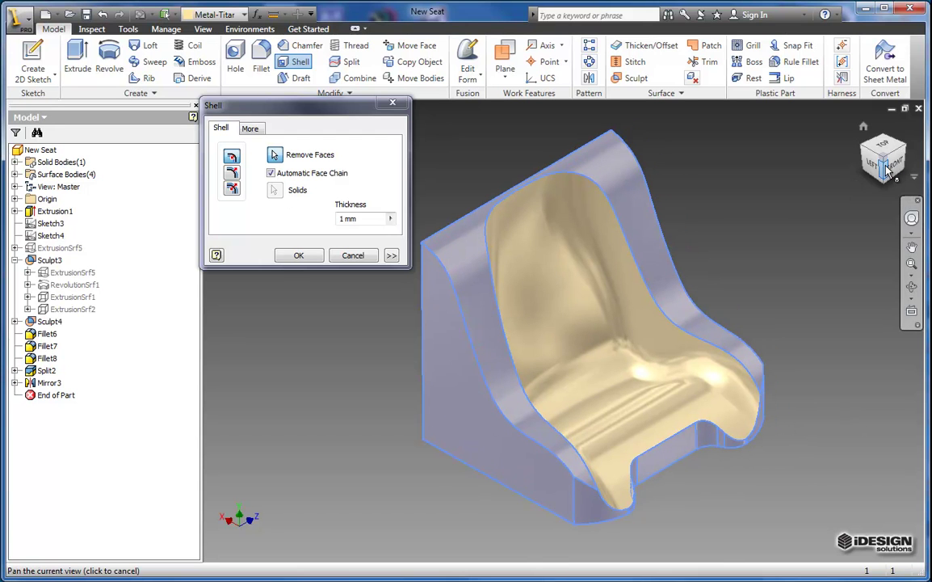
Add the remaining outer faces, including back and underside, to the removed faces and complete the inside shell at 1 mm thickness
{"action": "mouse_move", "coordinate": [886, 170]}
{"action": "left_mouse_down"}
{"action": "mouse_move", "coordinate": [586, 223]}
{"action": "mouse_move", "coordinate": [497, 256]}
{"action": "left_mouse_up"}
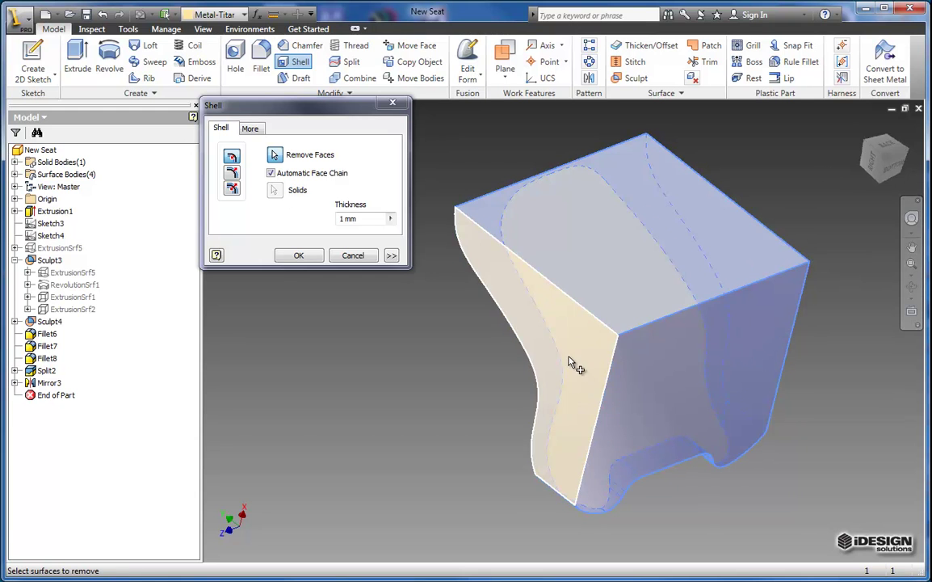
{"action": "middle_click_drag", "start_coordinate": [899, 155], "coordinate": [406, 283], "text": "shift"}
{"action": "left_click_drag", "start_coordinate": [406, 282], "coordinate": [408, 275]}
{"action": "left_click", "coordinate": [881, 162]}
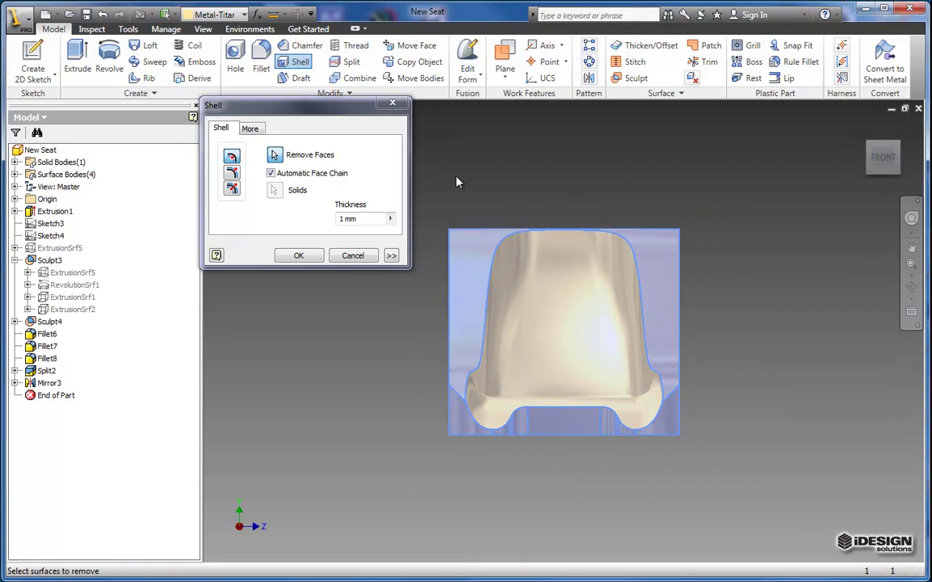
{"action": "left_click", "coordinate": [298, 255]}
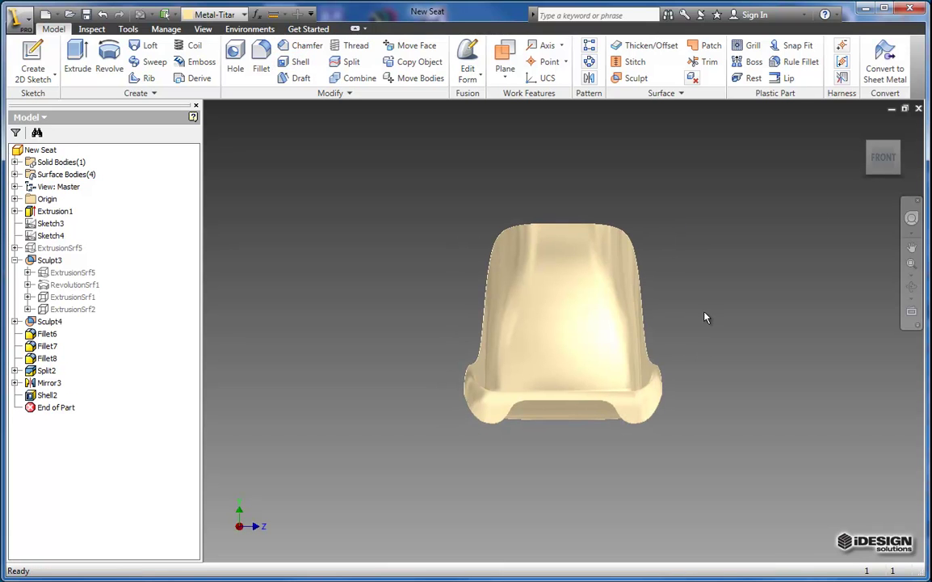
Change the shelled seat's color style from the metal finish to carbon fiber
{"action": "left_click", "coordinate": [870, 150]}
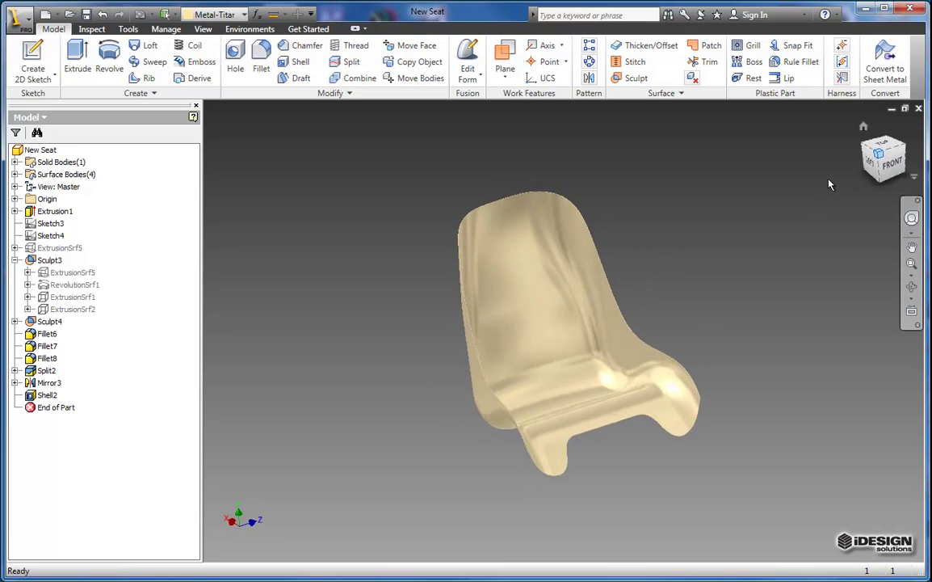
{"action": "scroll", "coordinate": [575, 396], "scroll_direction": "down", "scroll_amount": 5}
{"action": "scroll", "coordinate": [572, 391], "scroll_direction": "up", "scroll_amount": 5}
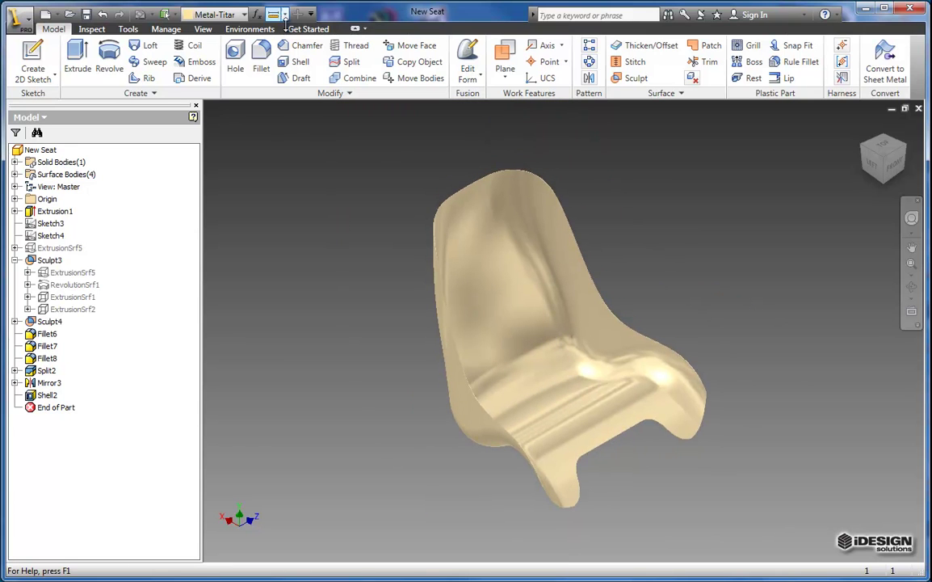
{"action": "left_click", "coordinate": [245, 15]}
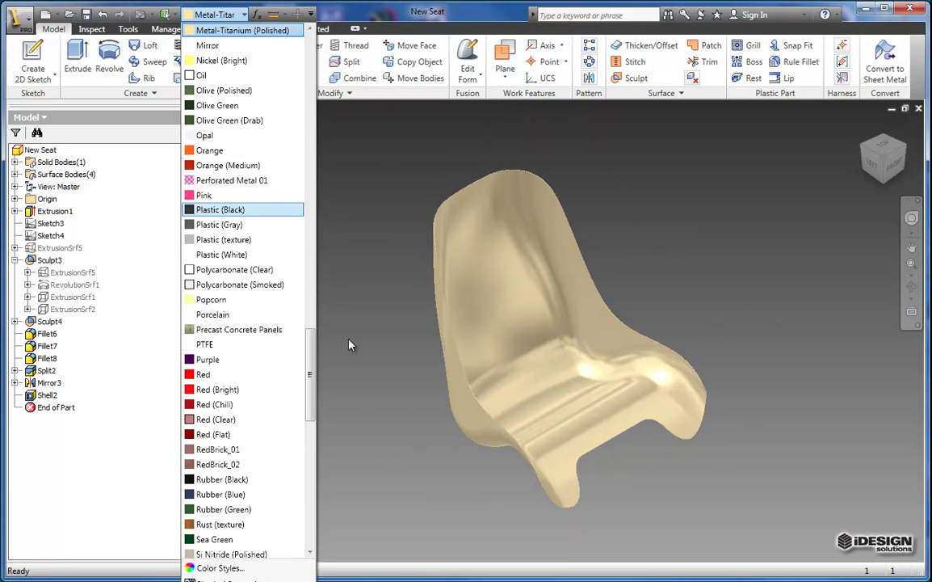
{"action": "left_click_drag", "start_coordinate": [312, 377], "coordinate": [320, 143]}
{"action": "left_click", "coordinate": [222, 135]}
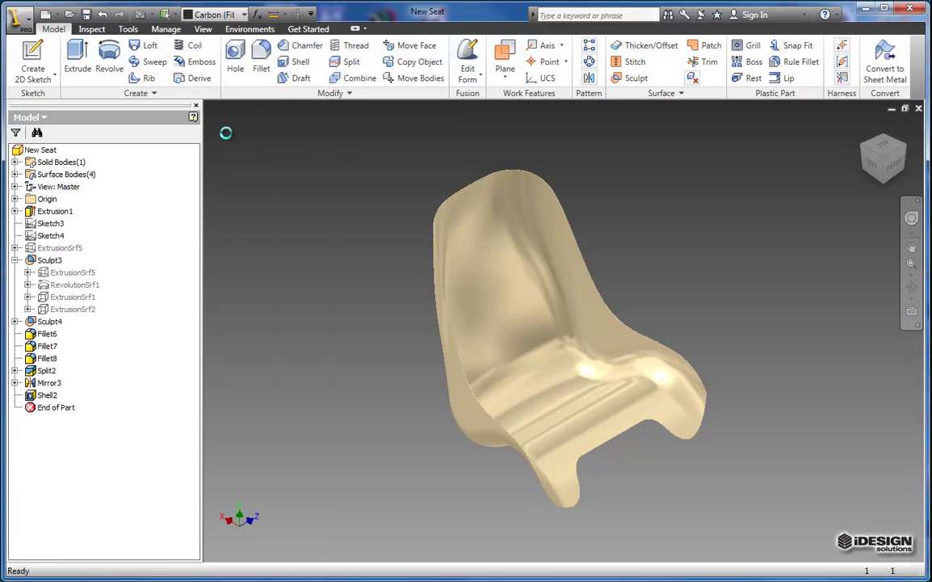
Examine the carbon fiber texture on the seat up close and from the side
{"action": "scroll", "coordinate": [614, 388], "scroll_direction": "down", "scroll_amount": 3}
{"action": "middle_click_drag", "start_coordinate": [483, 494], "coordinate": [495, 464]}
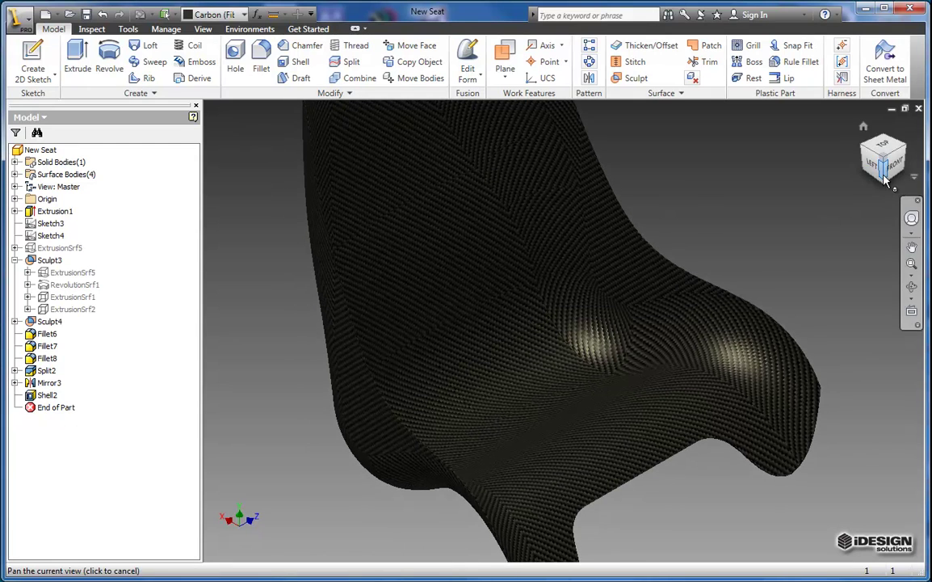
{"action": "mouse_move", "coordinate": [803, 166]}
{"action": "middle_mouse_down", "text": "shift"}
{"action": "mouse_move", "coordinate": [823, 233]}
{"action": "mouse_move", "coordinate": [763, 256]}
{"action": "mouse_move", "coordinate": [697, 245]}
{"action": "mouse_move", "coordinate": [778, 185]}
{"action": "mouse_move", "coordinate": [256, 141]}
{"action": "mouse_move", "coordinate": [270, 114]}
{"action": "mouse_move", "coordinate": [248, 543]}
{"action": "mouse_move", "coordinate": [248, 531]}
{"action": "middle_mouse_up", "text": "shift"}
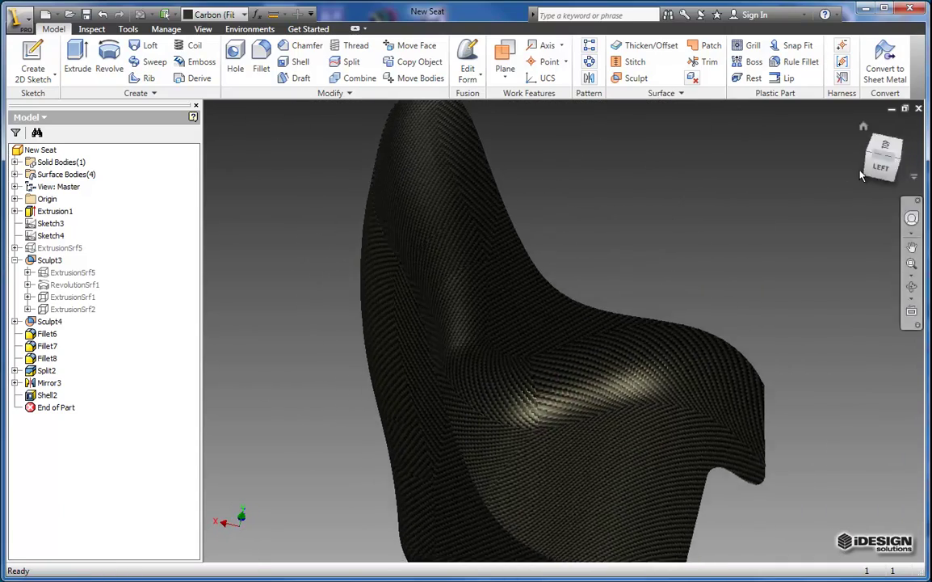